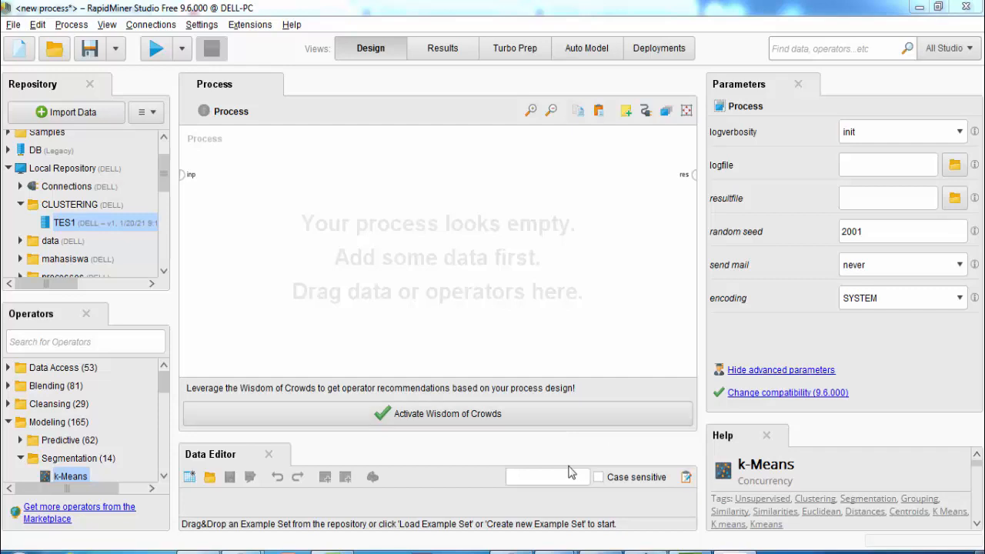
In Excel, set the yellow-highlighted names in B4 and B6 to No Fill
click(337, 551)
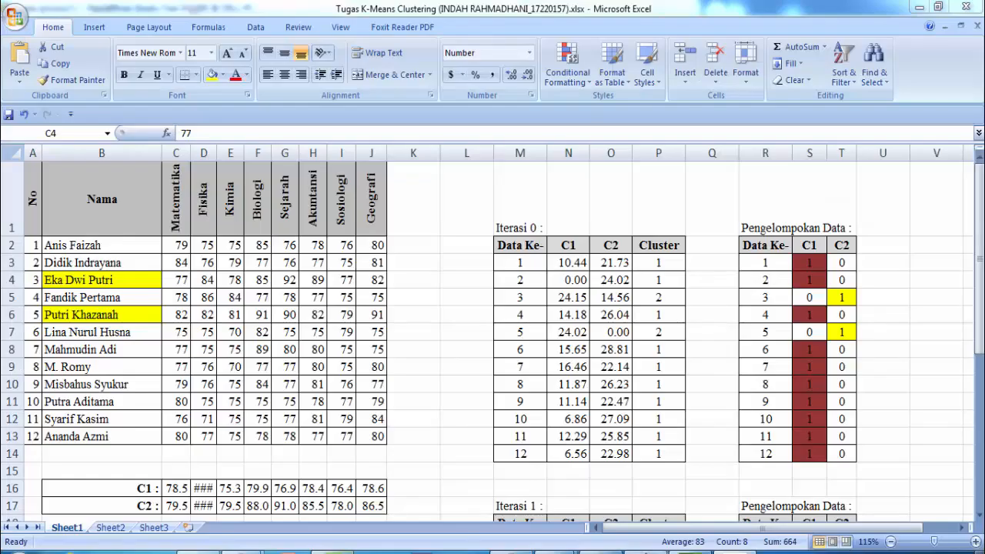
click(431, 387)
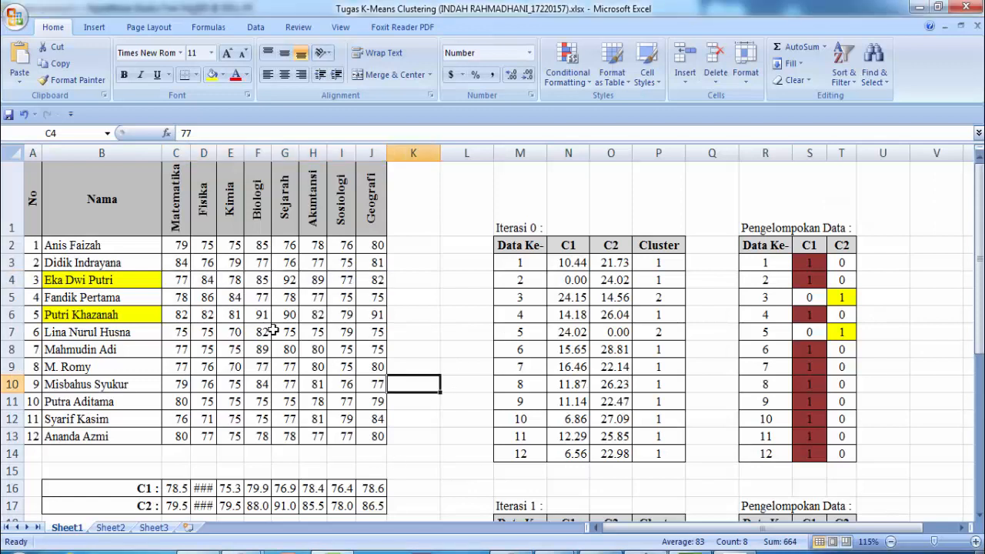
click(97, 284)
click(101, 315)
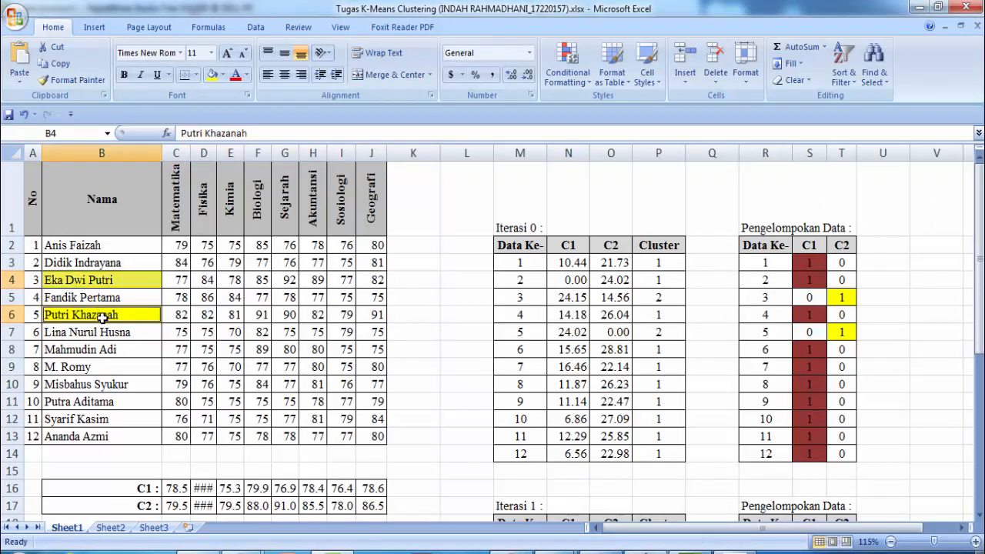
click(222, 75)
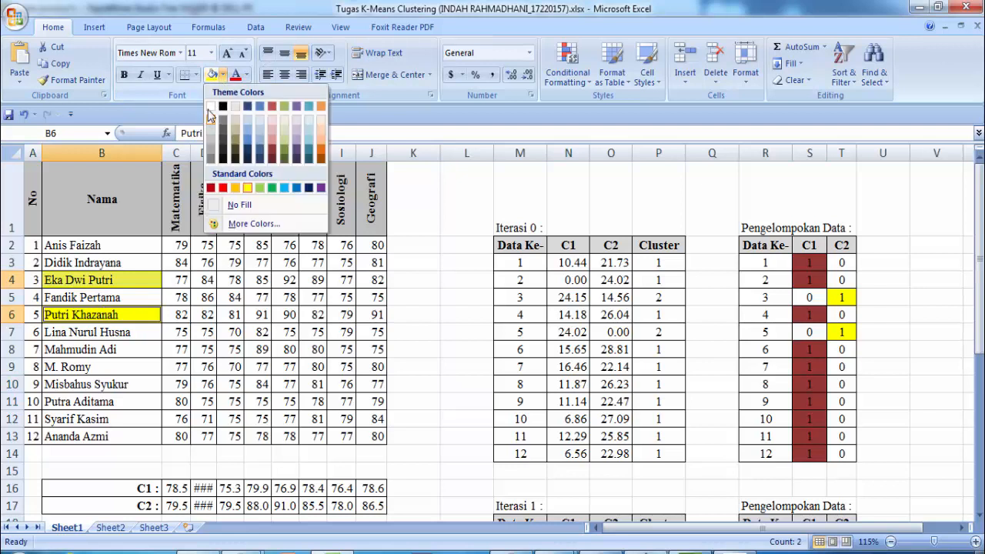
click(224, 198)
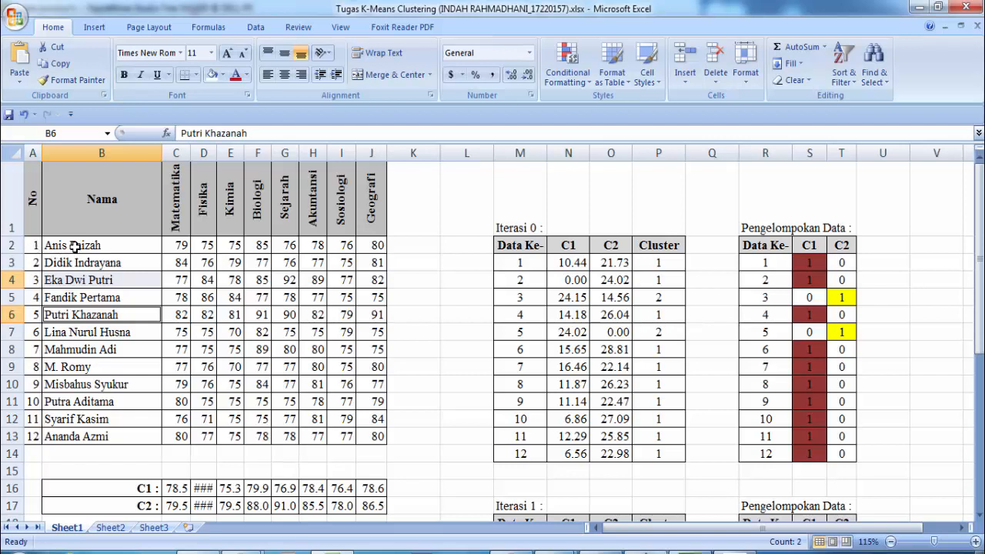
Select the names-and-scores table B2:J13, then return to RapidMiner Studio
drag(175, 245, 375, 443)
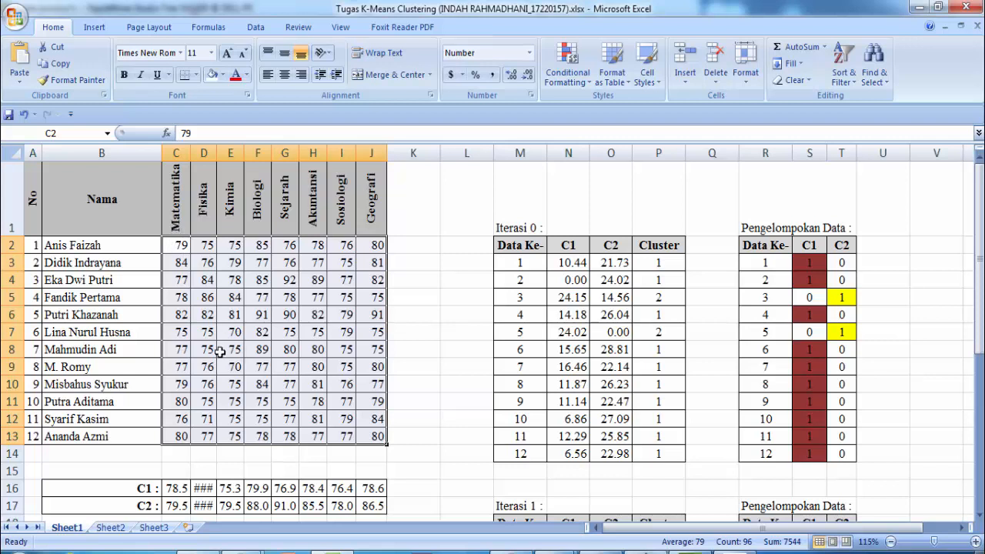
drag(59, 239, 137, 289)
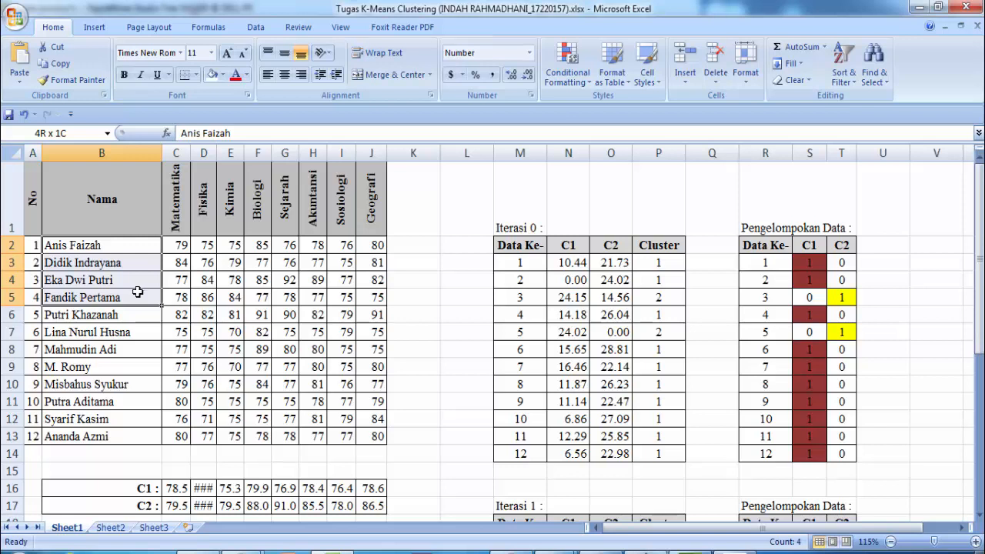
drag(137, 292, 143, 438)
drag(219, 440, 369, 441)
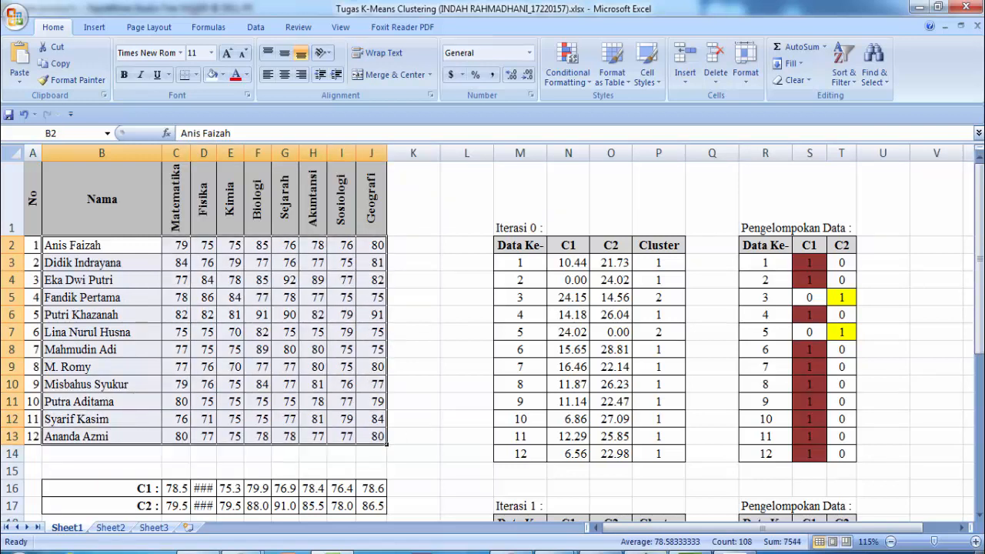
key(alt+Tab)
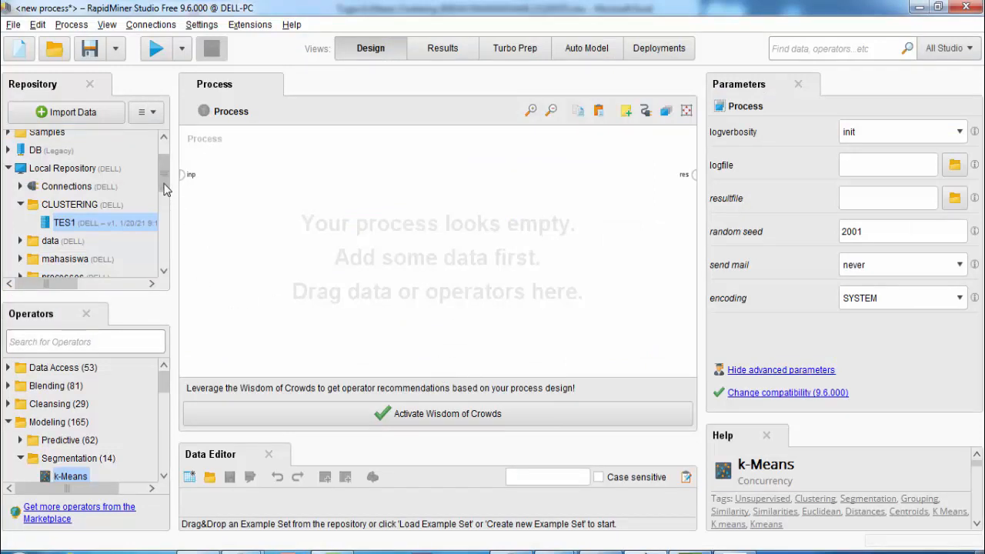
Start an Import Data from My Computer and open the DATA (D:) drive
scroll(164, 158, up, 2)
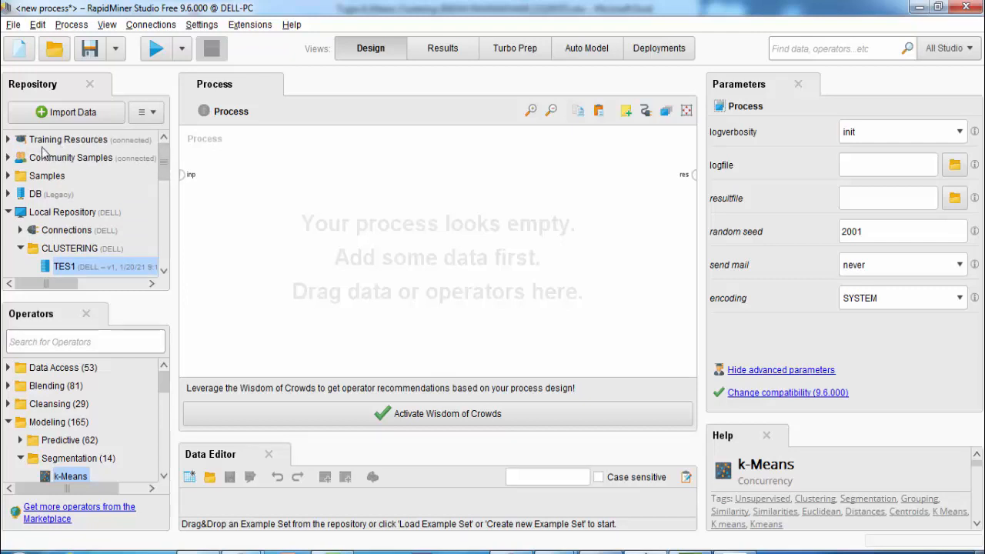
click(75, 115)
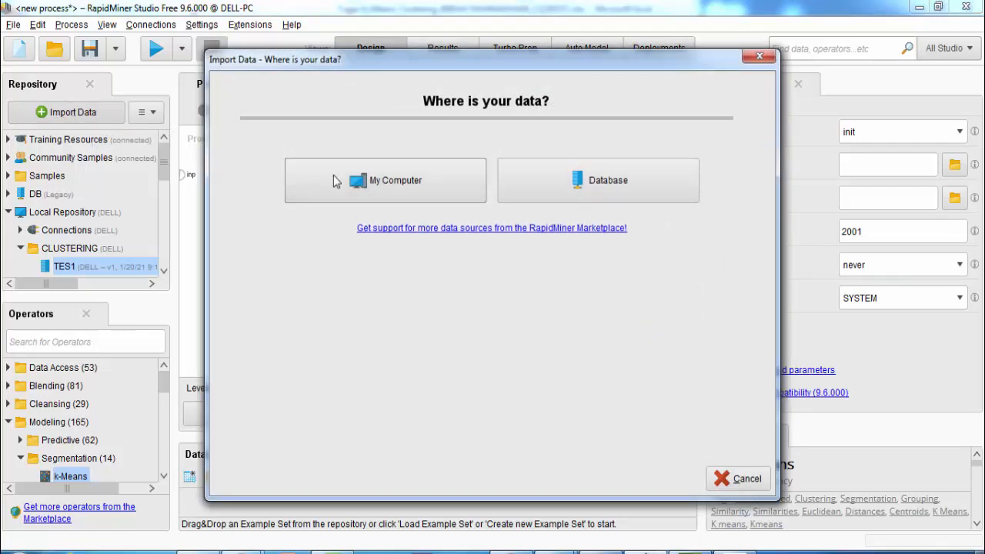
click(398, 190)
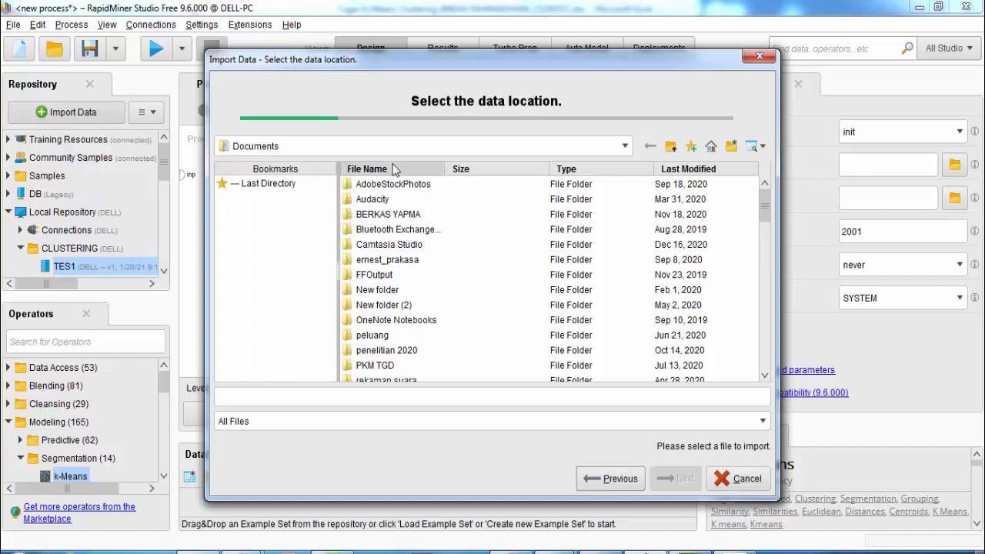
click(454, 148)
click(309, 179)
click(379, 187)
double_click(379, 186)
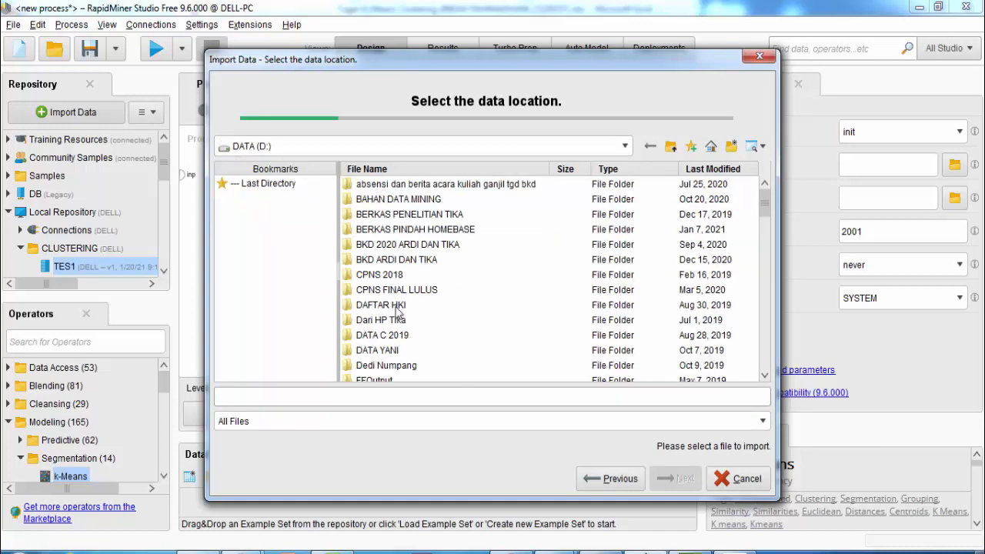
Browse to MATERI BELAJAR\Bahan Data Mining\Clustering and select the Tugas K-Means Clustering workbook
double_click(417, 201)
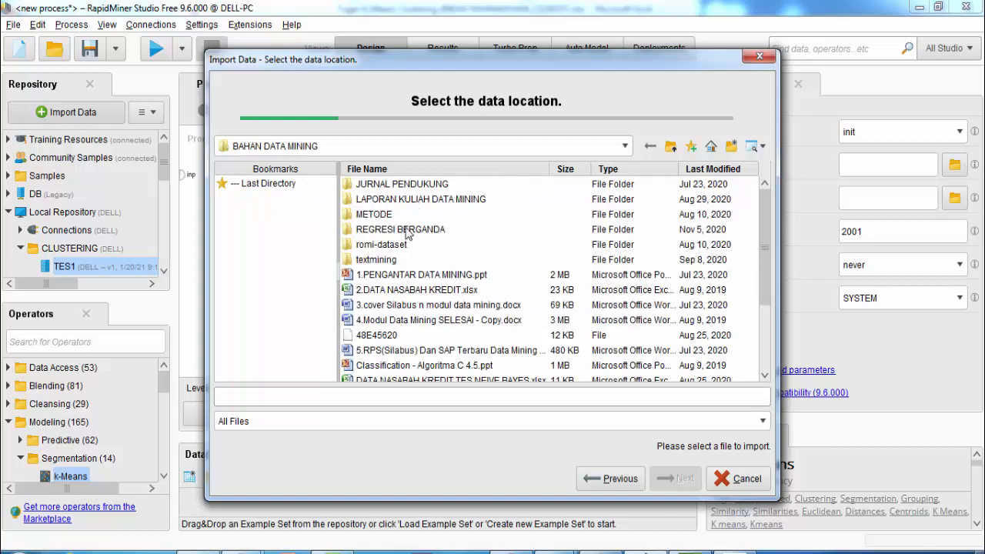
click(338, 150)
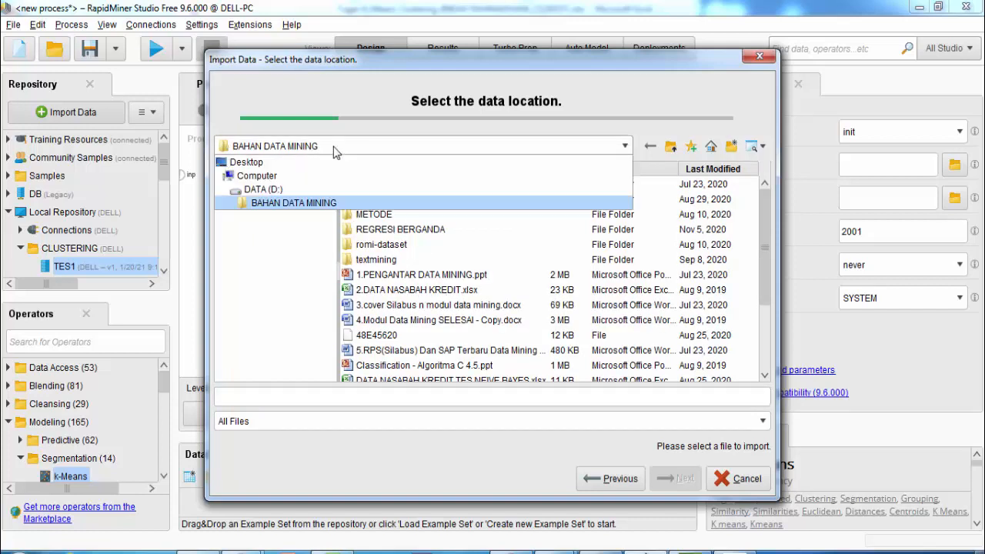
click(286, 191)
scroll(369, 352, down, 4)
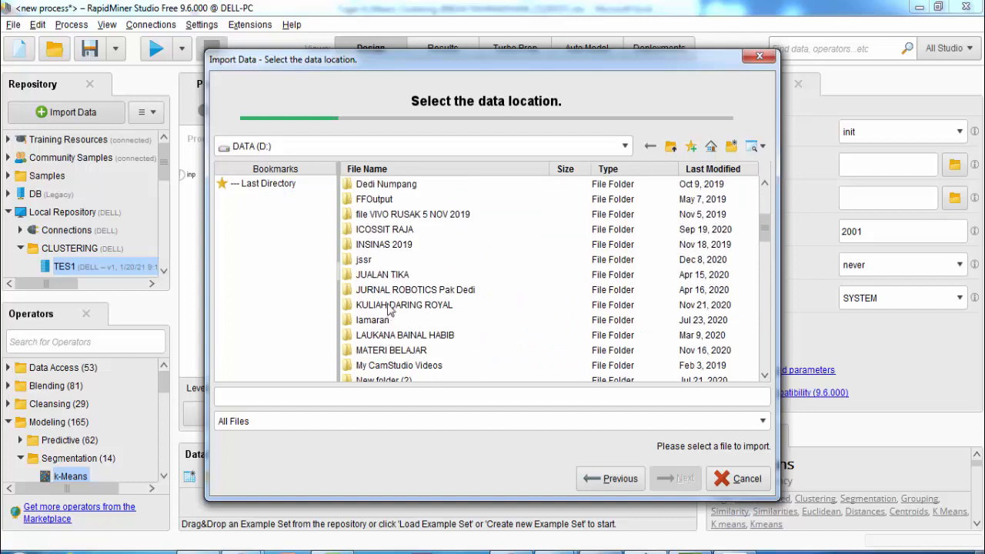
double_click(389, 350)
double_click(388, 200)
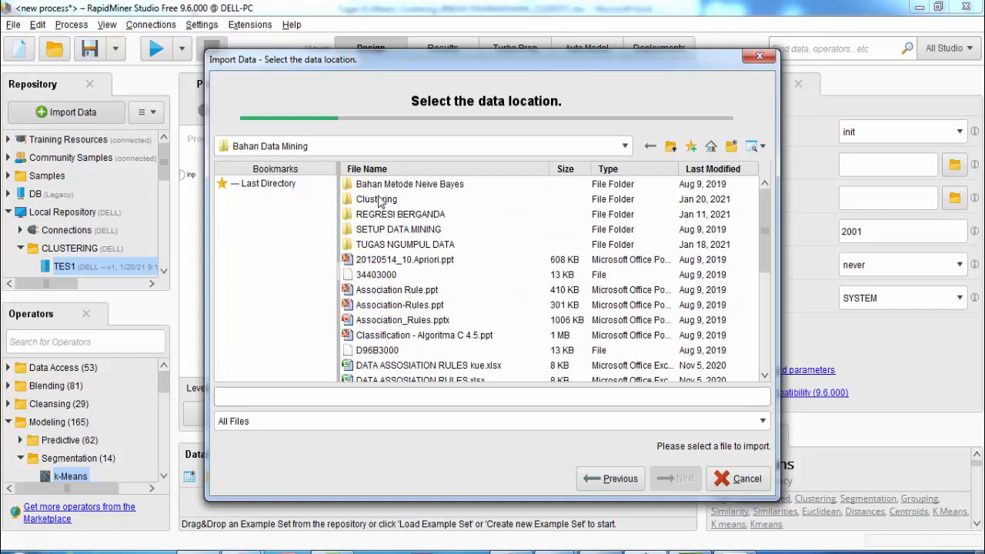
double_click(383, 199)
click(384, 188)
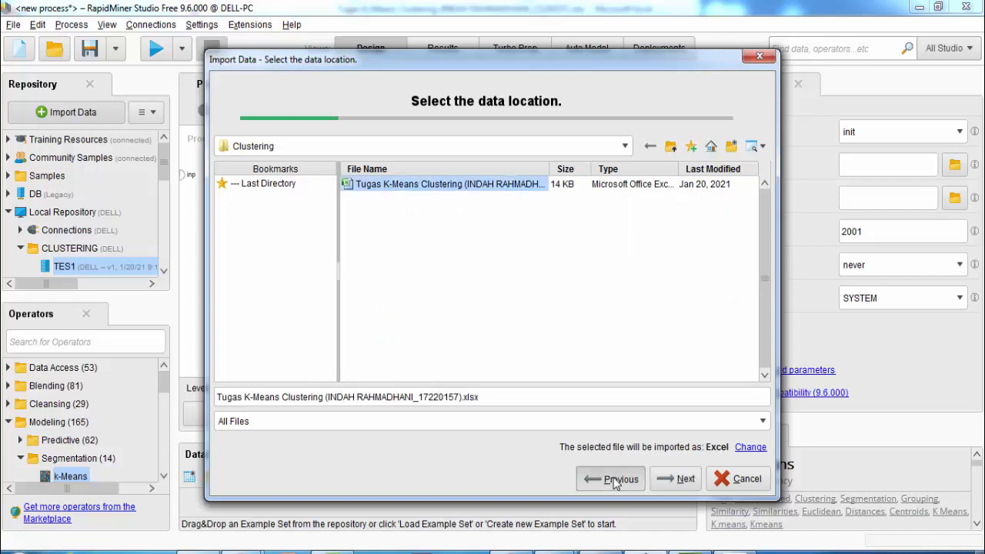
Restart the file choice, reselect Tugas K-Means Clustering from D:\MATERI BELAJAR\Bahan Data Mining\Clustering, and continue
click(615, 478)
click(429, 195)
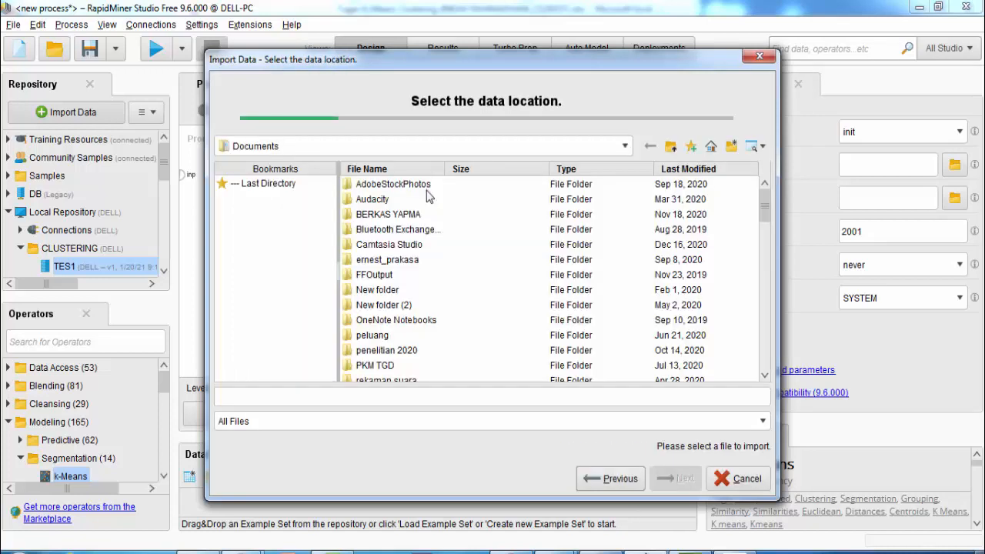
click(354, 153)
click(328, 183)
double_click(371, 188)
click(383, 319)
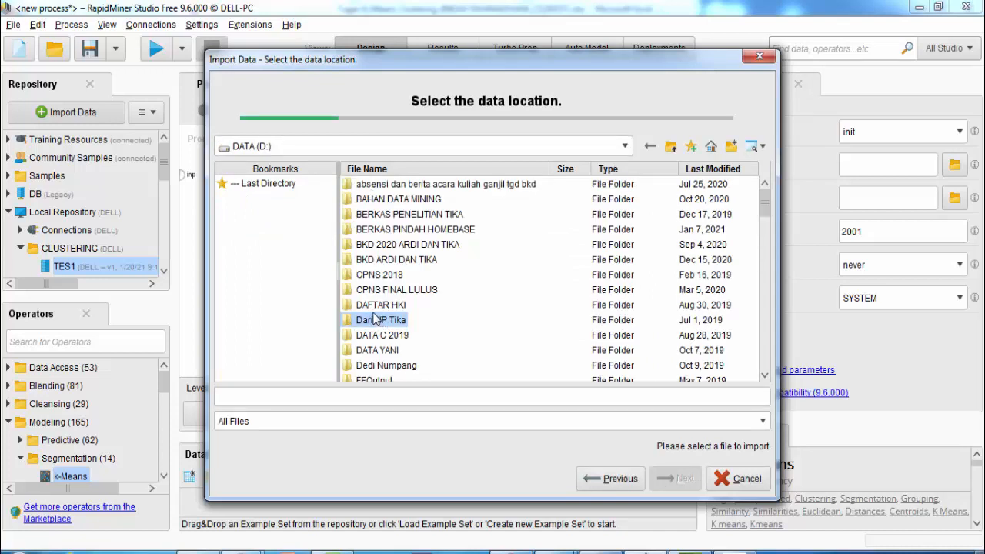
key(m)
double_click(389, 374)
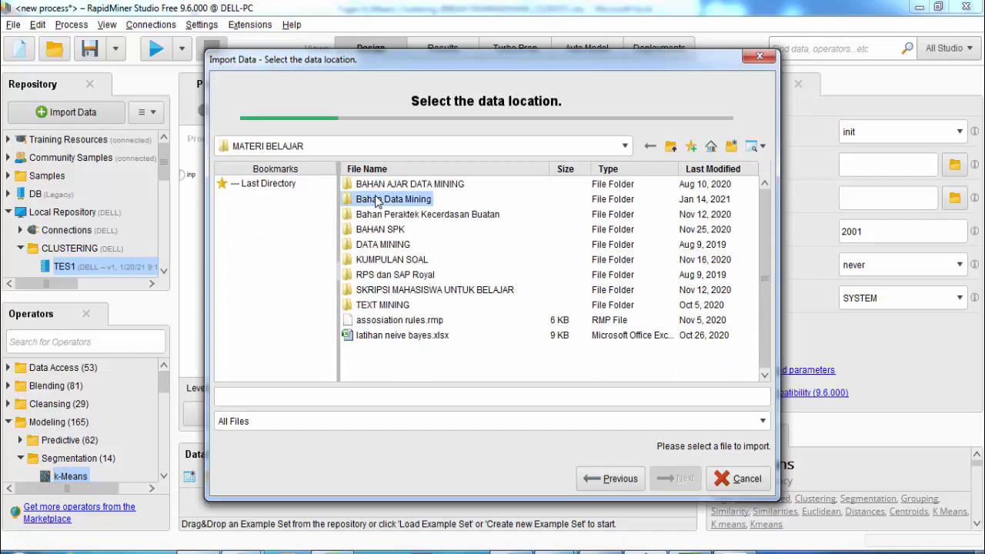
double_click(377, 199)
double_click(381, 200)
click(376, 186)
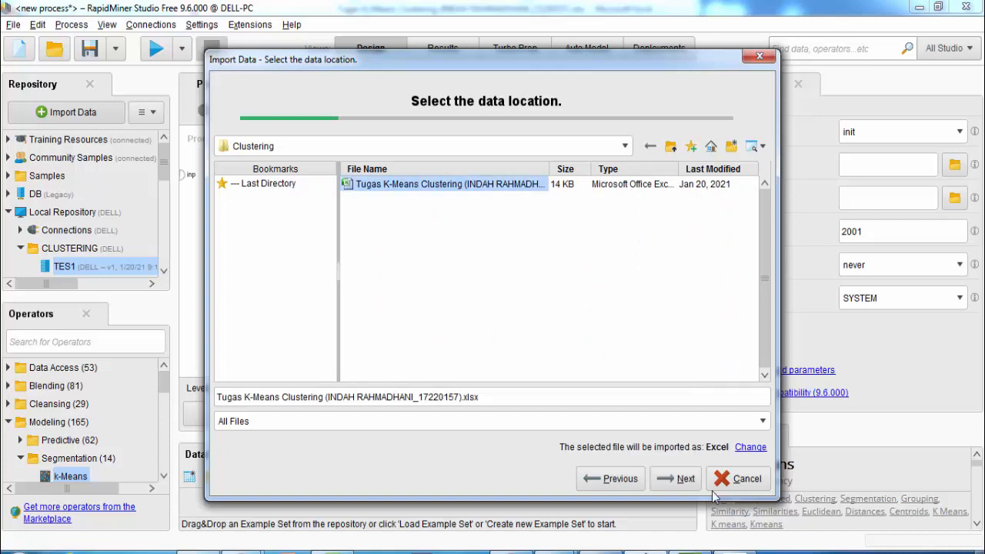
click(673, 478)
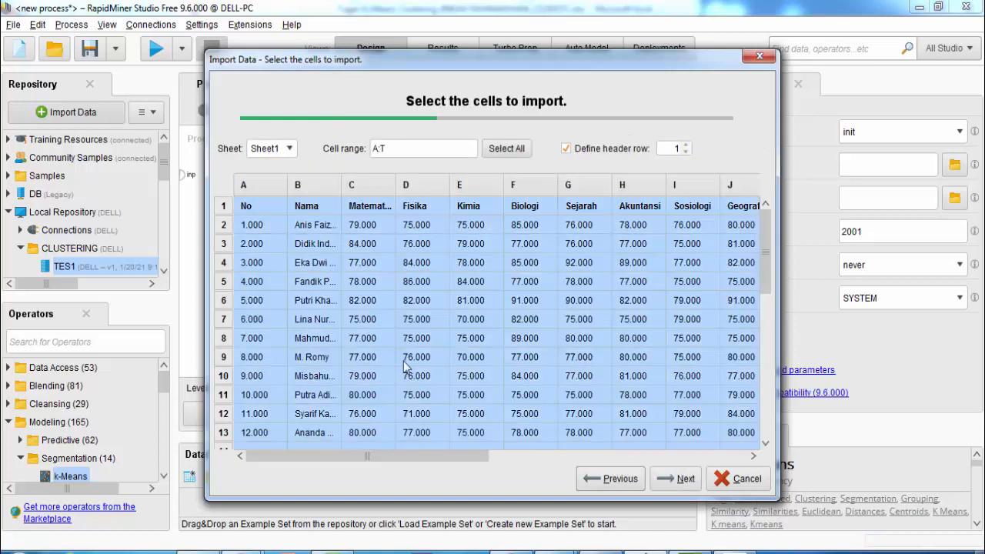
Limit the import to cells B1:J13, excluding the No column, and move on to column formatting
drag(477, 456, 432, 466)
scroll(512, 414, down, 2)
scroll(511, 414, up, 2)
drag(324, 206, 620, 422)
drag(542, 456, 445, 465)
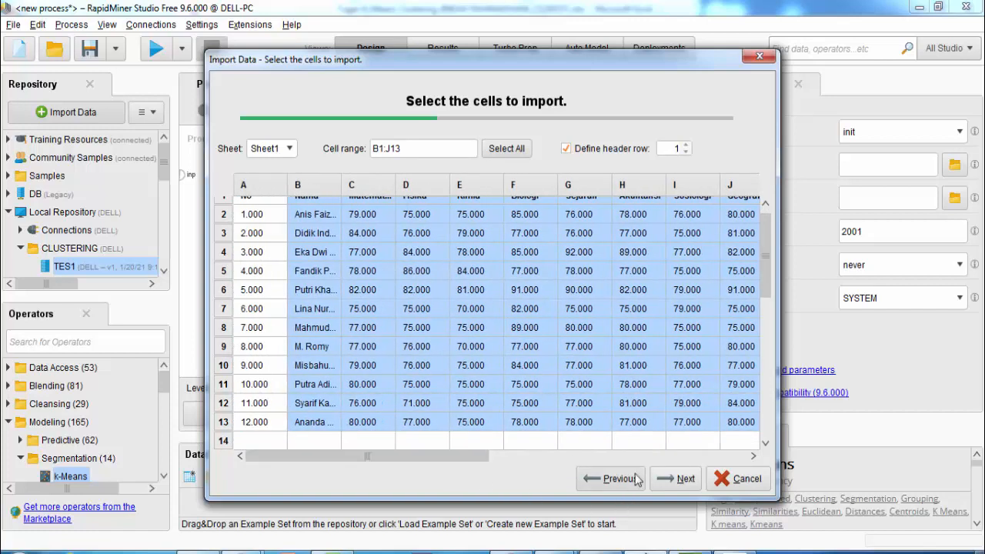
scroll(508, 394, up, 1)
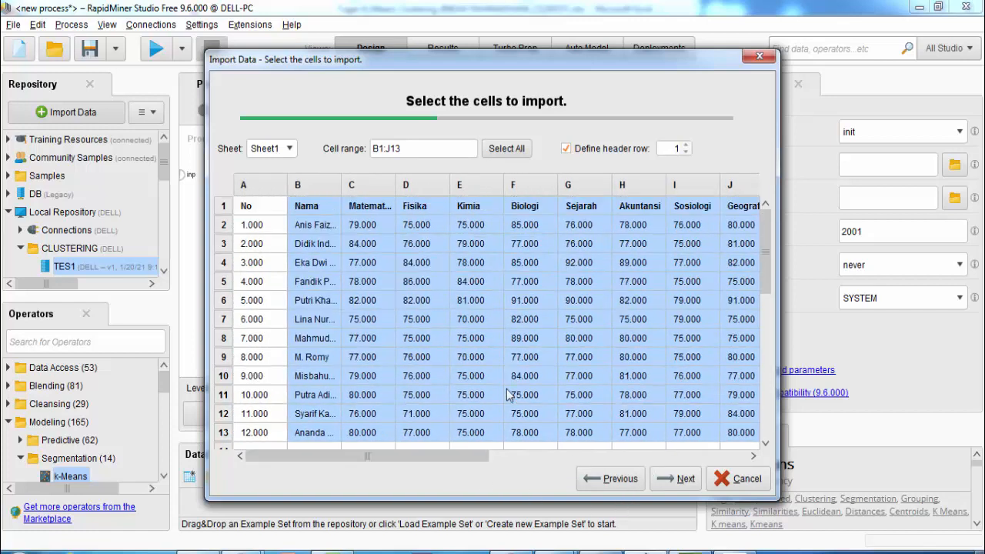
click(684, 479)
drag(413, 437, 341, 385)
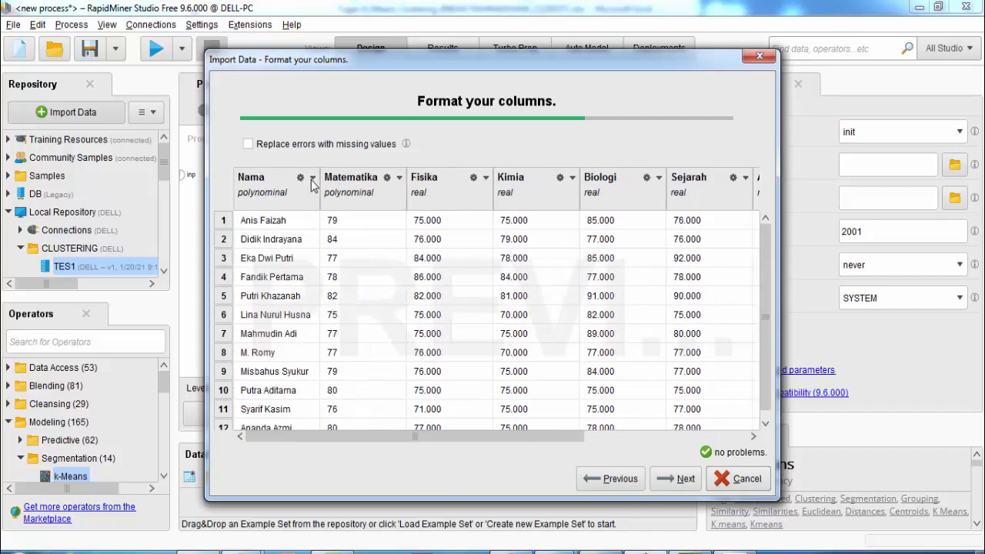
Set the Nama column's role to label
click(313, 182)
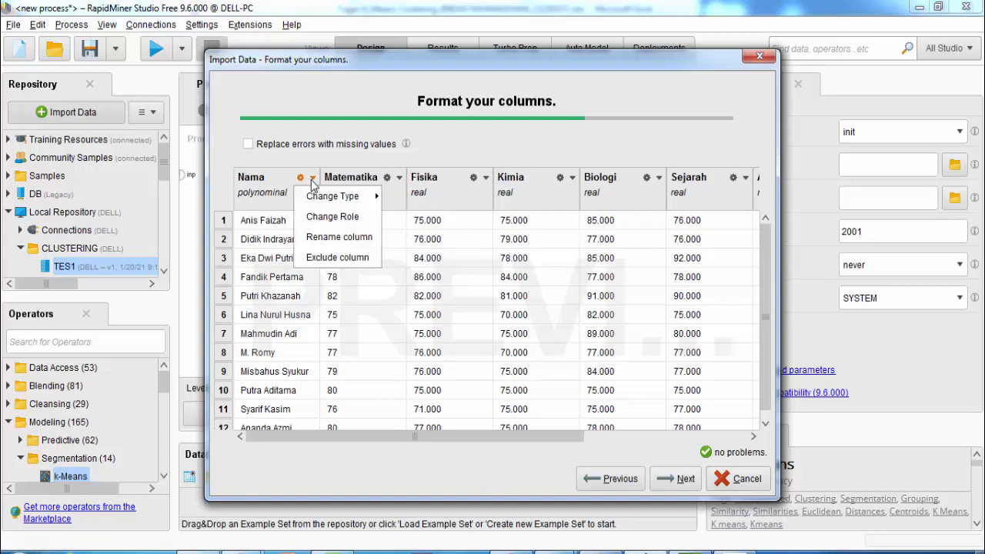
click(344, 220)
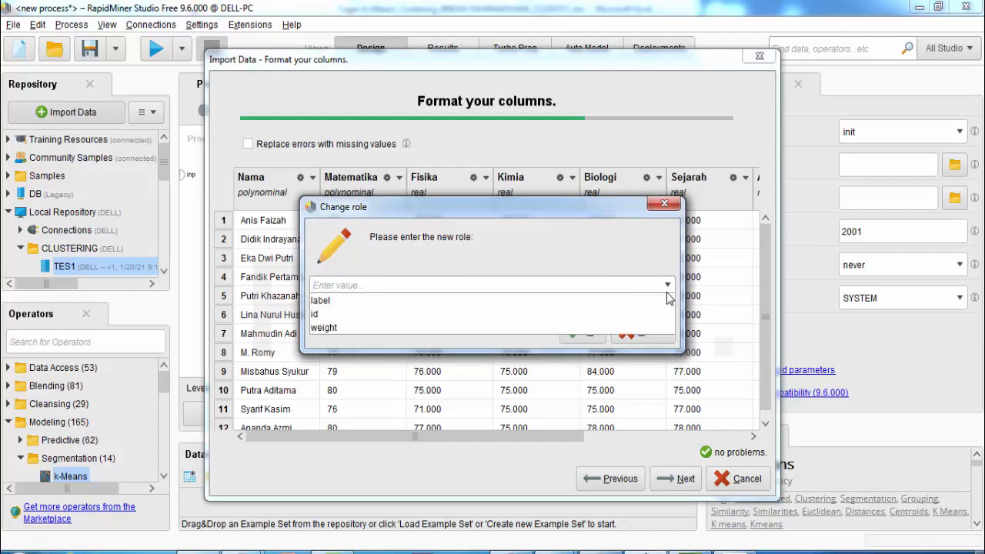
click(613, 302)
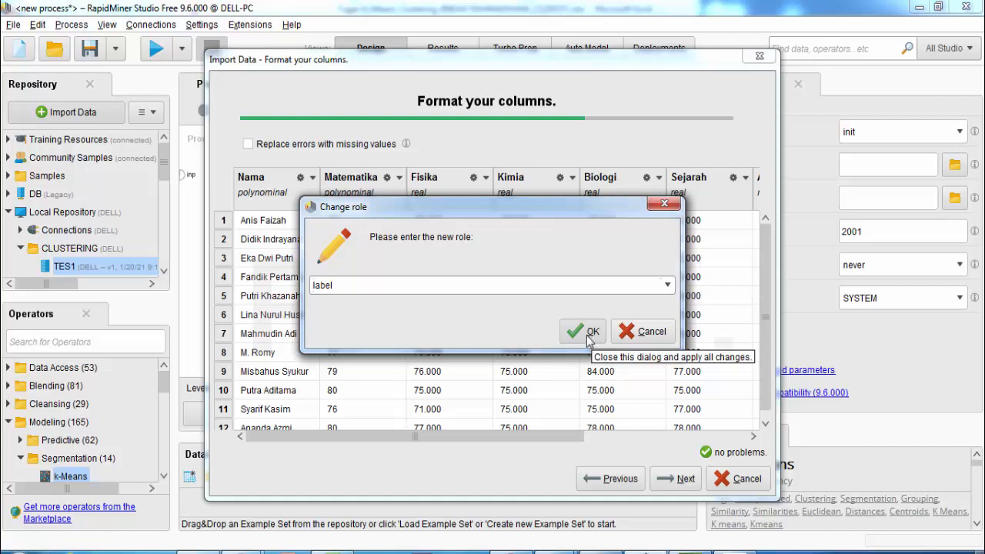
click(590, 332)
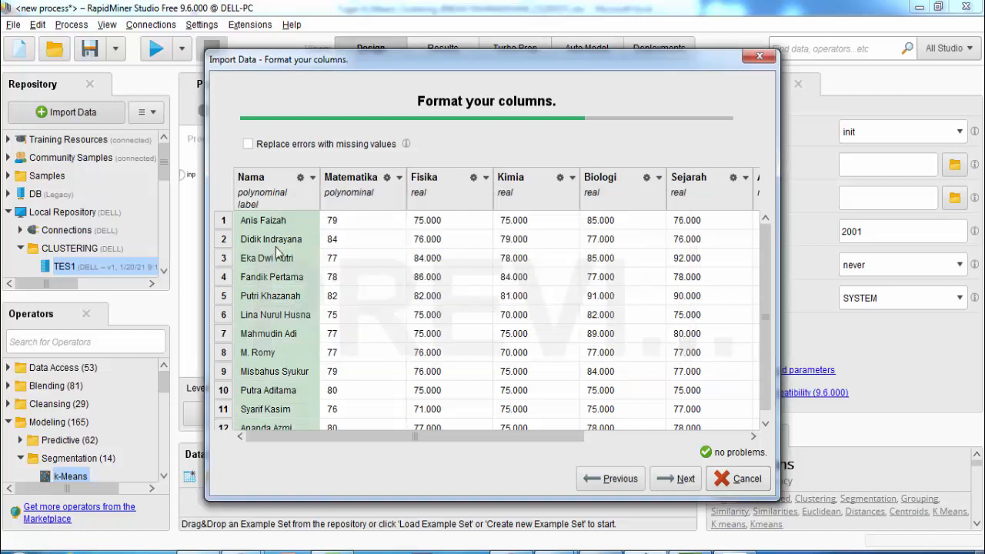
Change Matematika, Fisika, Kimia, Biologi and Sejarah columns to type integer
click(400, 179)
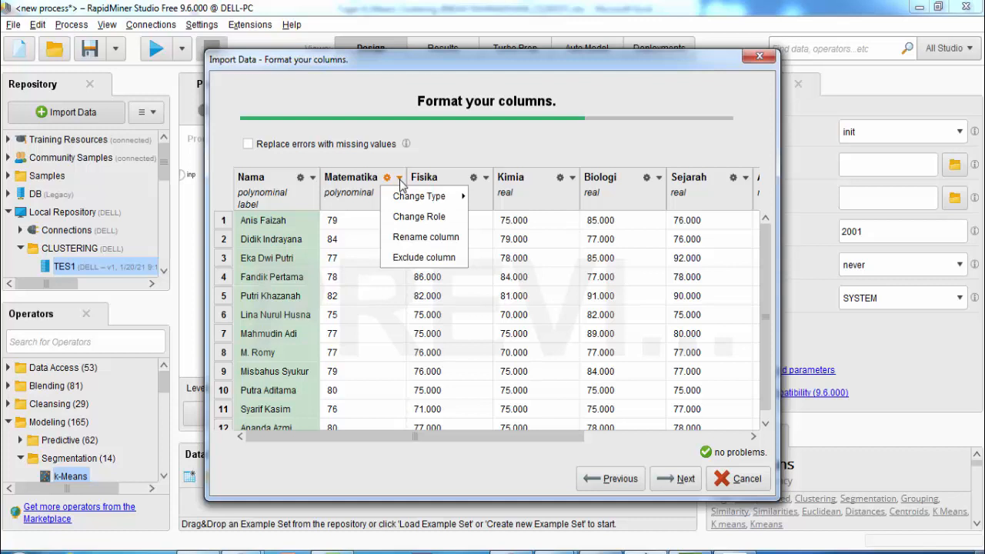
mouse_move(408, 200)
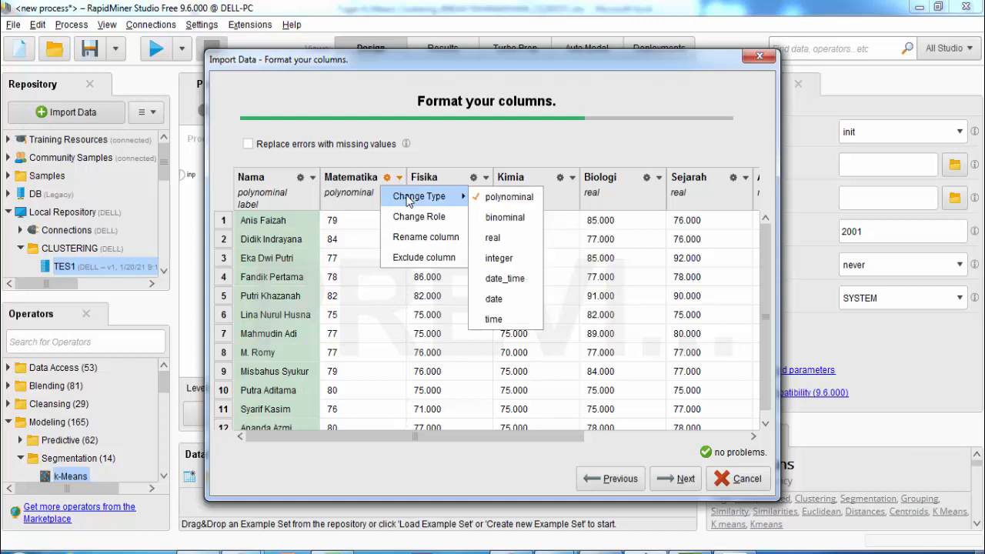
click(501, 258)
click(485, 178)
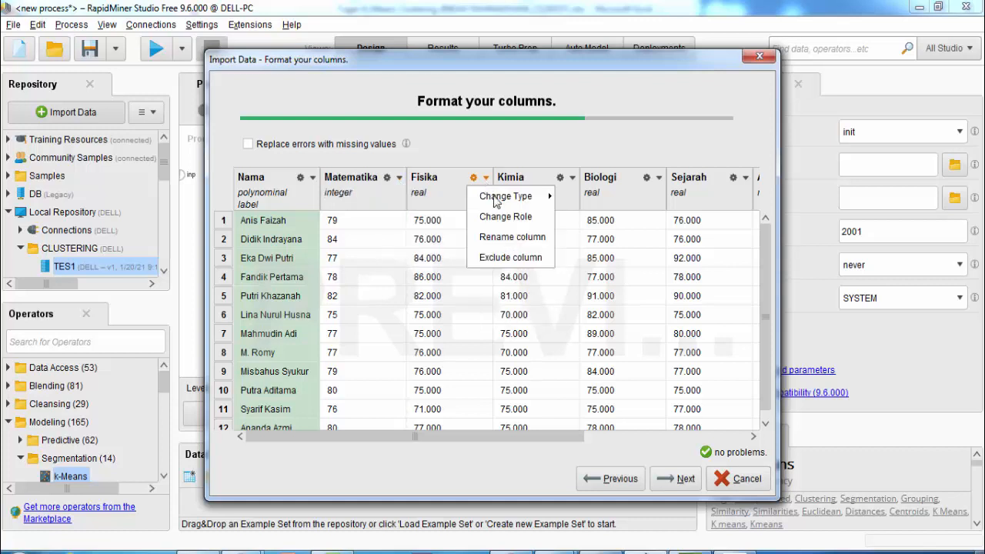
mouse_move(487, 198)
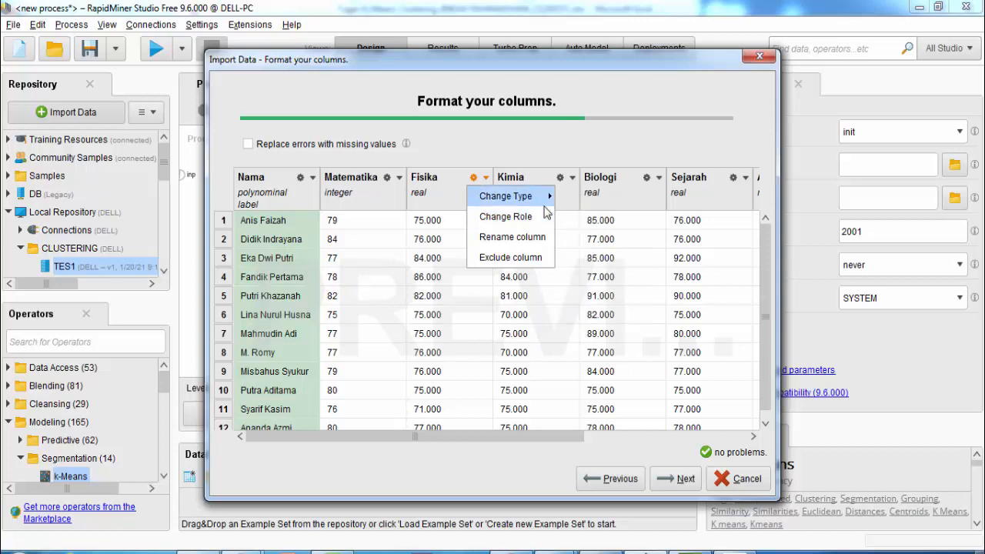
click(588, 258)
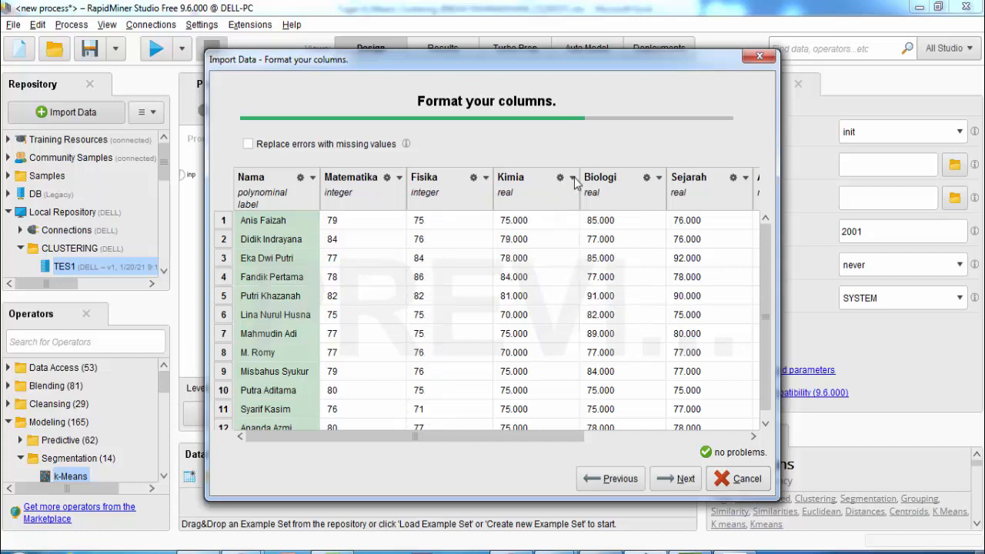
click(572, 178)
mouse_move(588, 198)
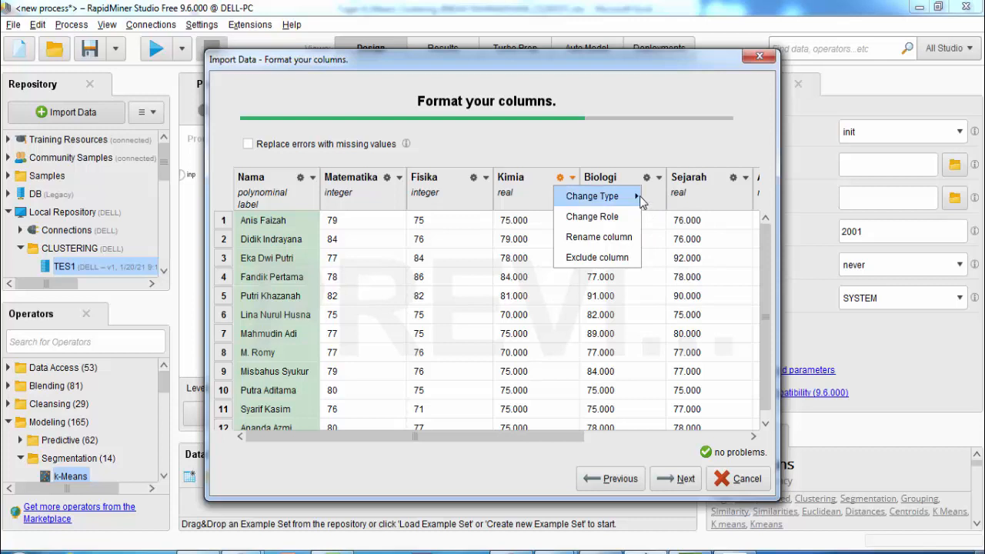
click(655, 258)
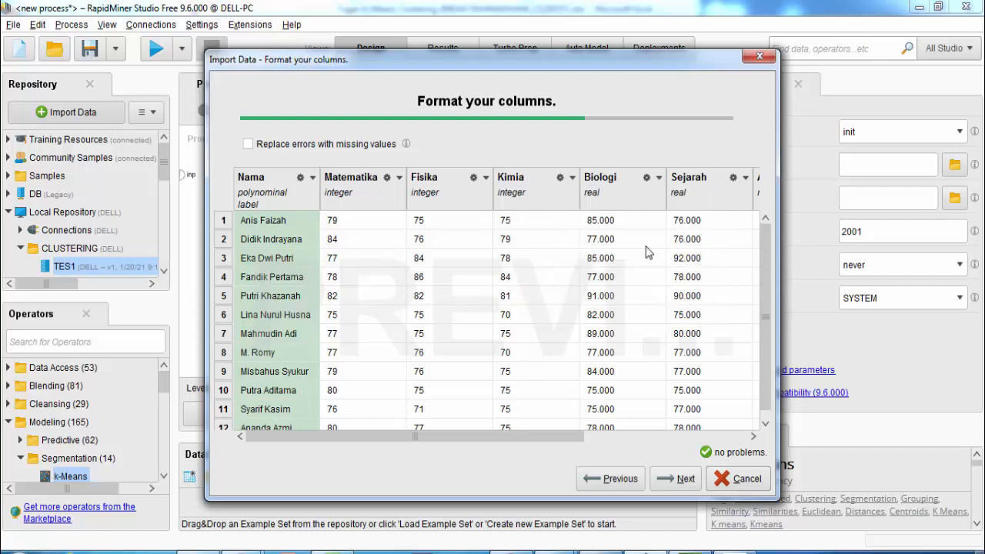
click(658, 178)
mouse_move(623, 198)
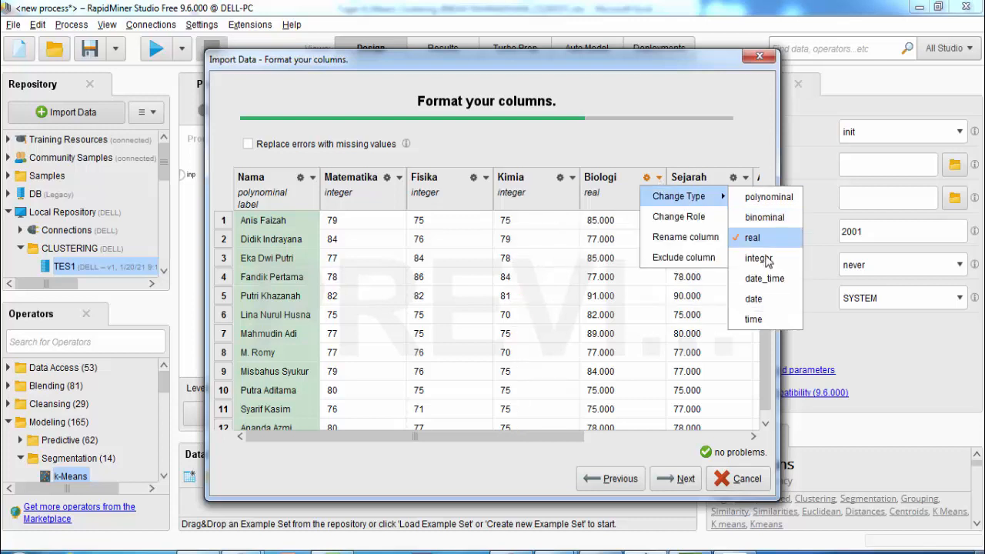
click(742, 257)
click(746, 179)
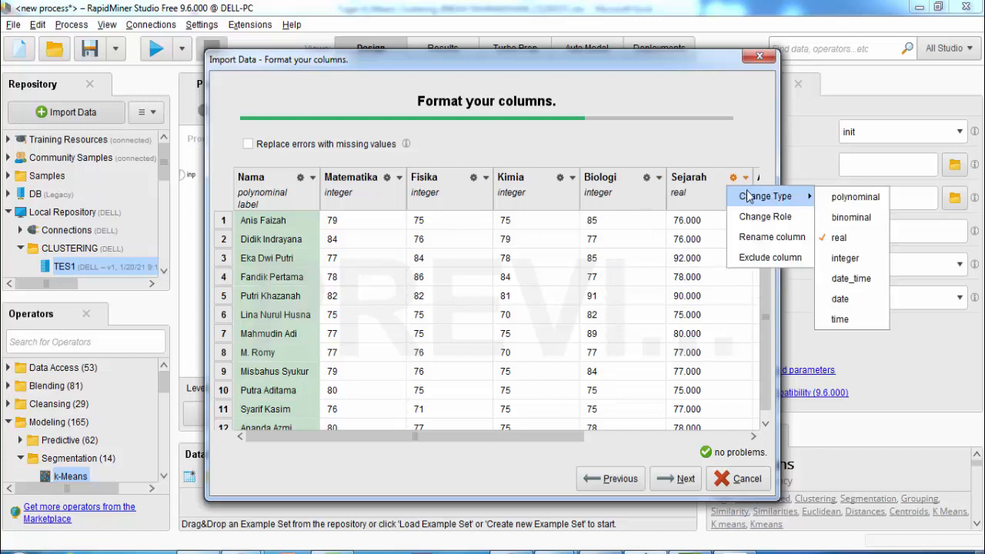
mouse_move(784, 202)
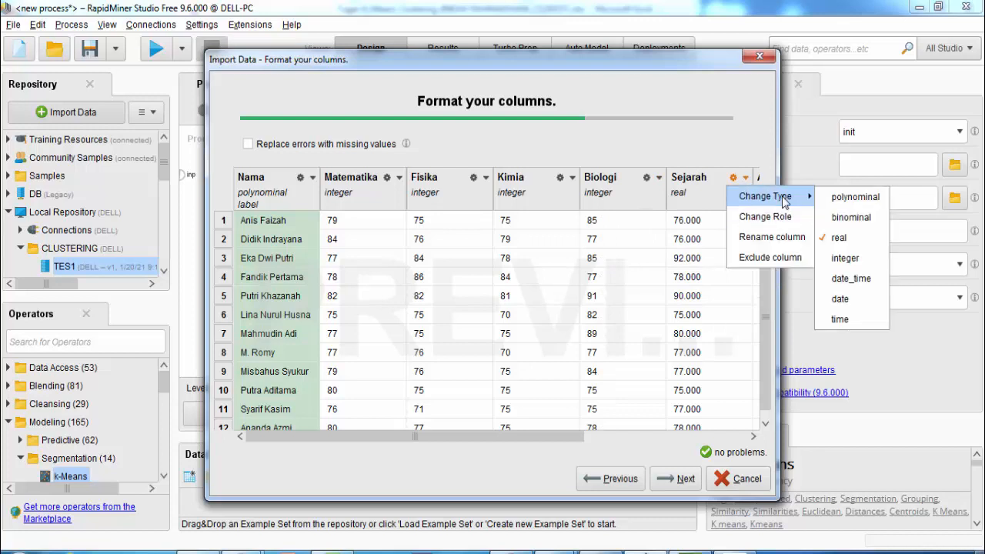
click(844, 257)
Change the Akuntansi, Sosiologi and Geografi columns to type integer
drag(537, 439, 676, 438)
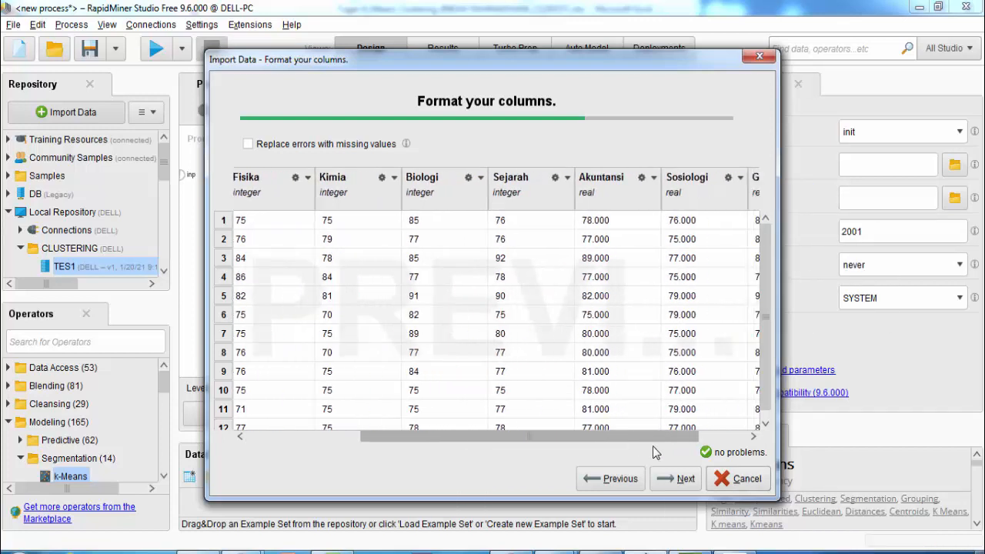
click(617, 178)
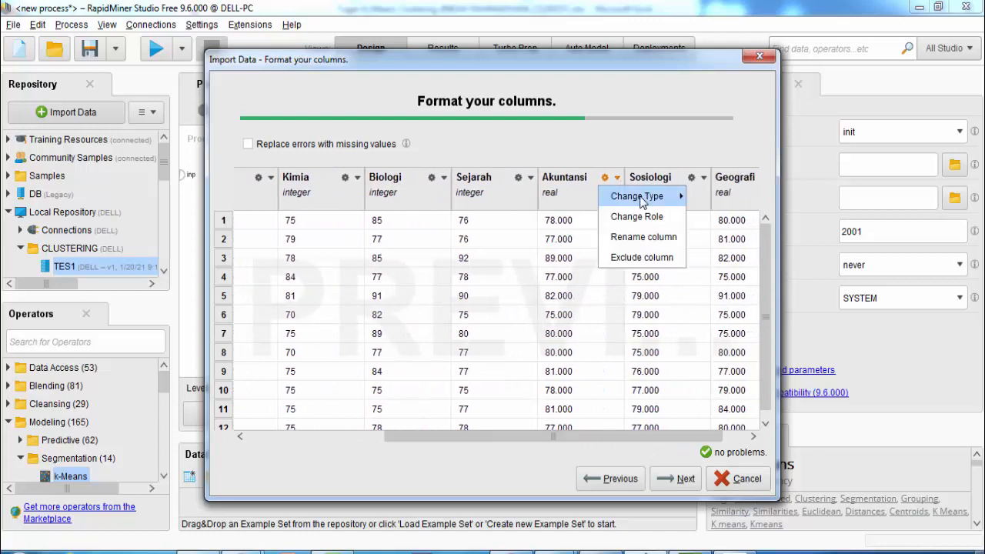
mouse_move(650, 197)
click(732, 260)
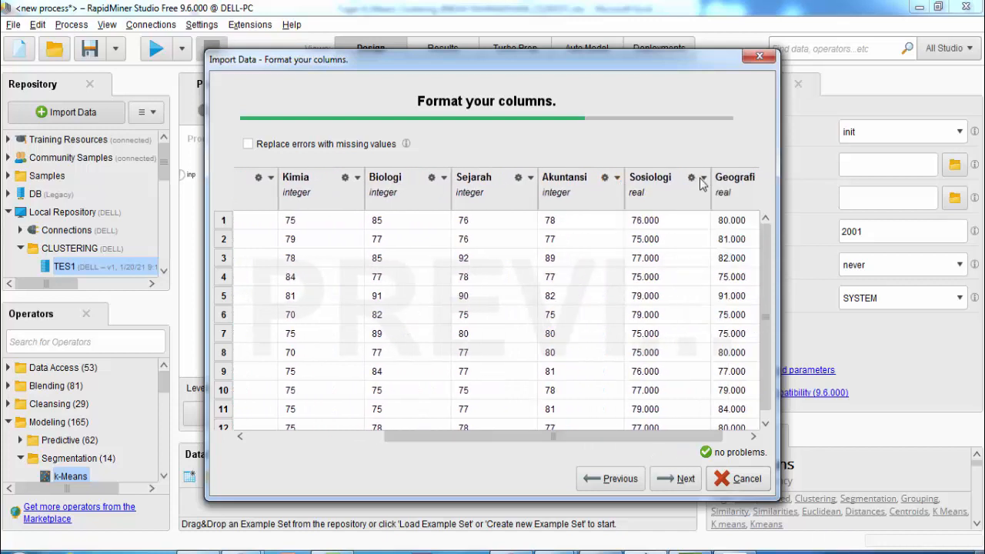
click(703, 177)
mouse_move(738, 196)
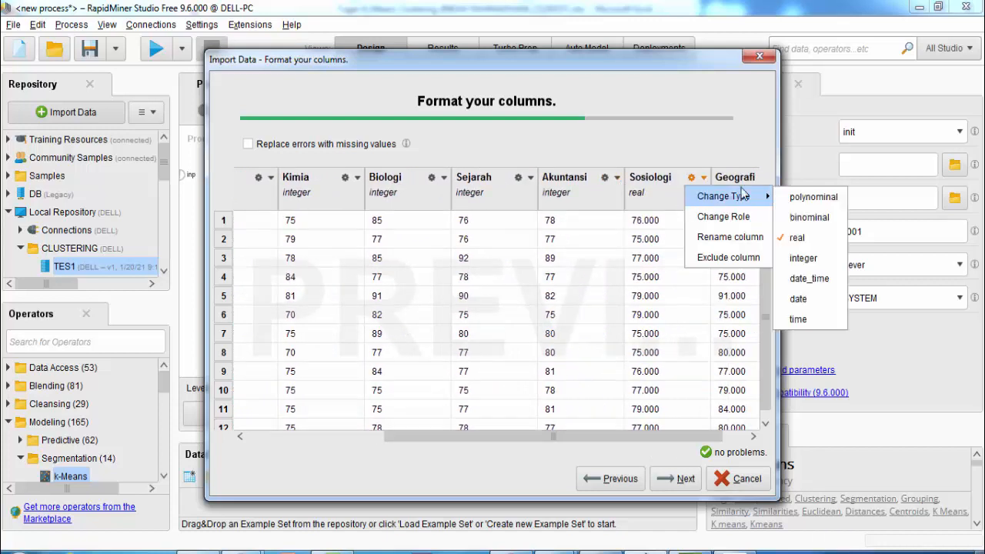
click(800, 259)
drag(615, 436, 640, 436)
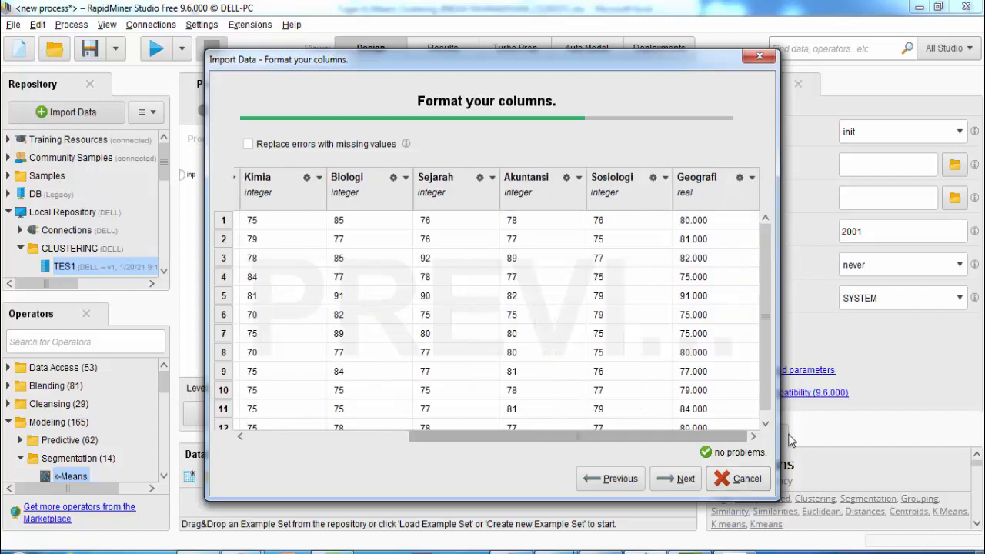
click(753, 178)
mouse_move(814, 199)
click(852, 259)
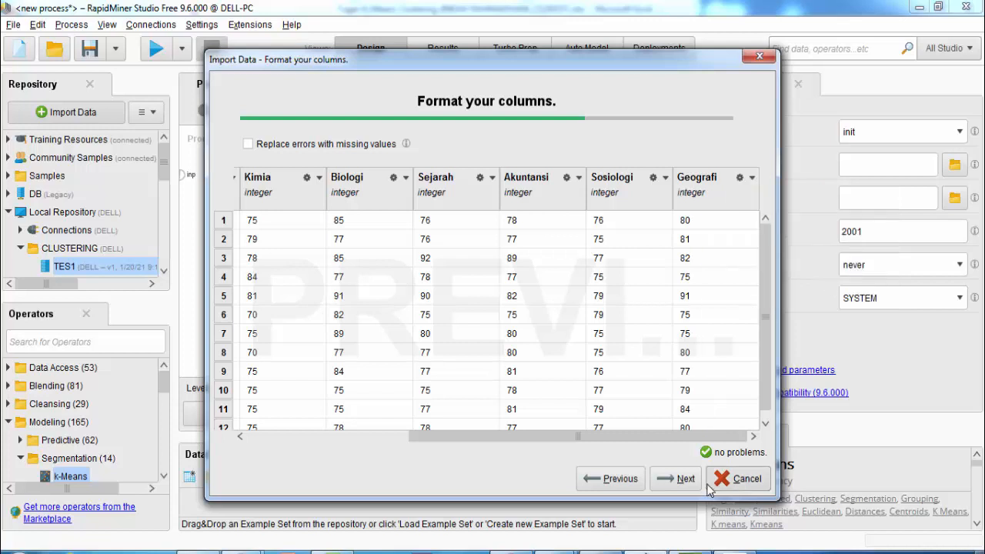
drag(689, 443, 454, 433)
scroll(446, 370, down, 1)
Create a latihan1 subfolder under Local Repository as the storage location and select the data name
click(679, 478)
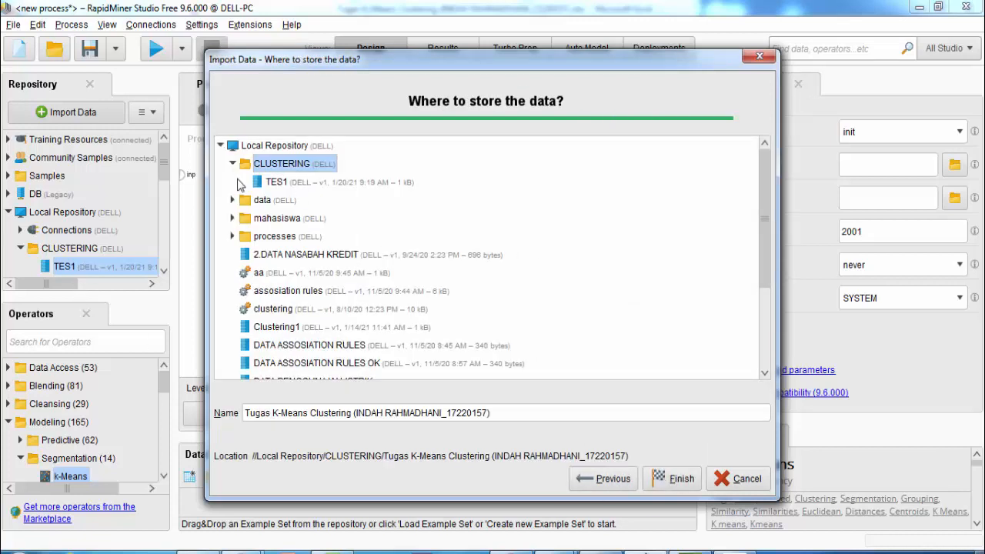
click(232, 164)
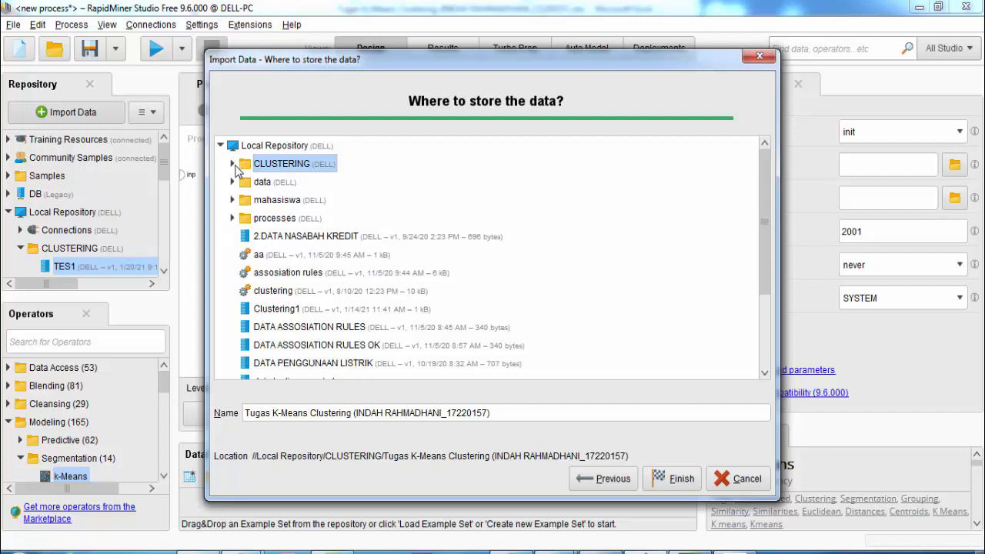
right_click(285, 147)
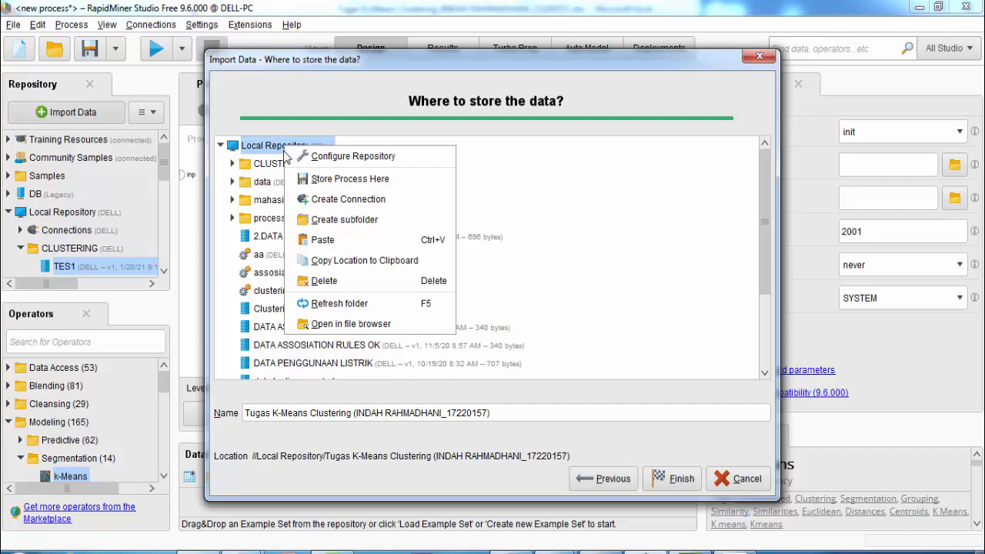
click(369, 220)
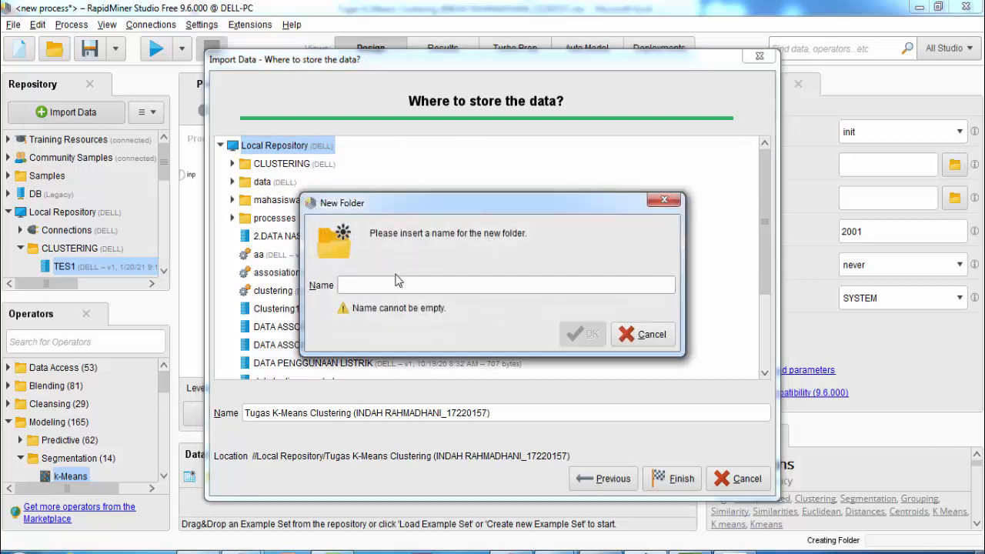
key(Caps_Lock)
text(lat)
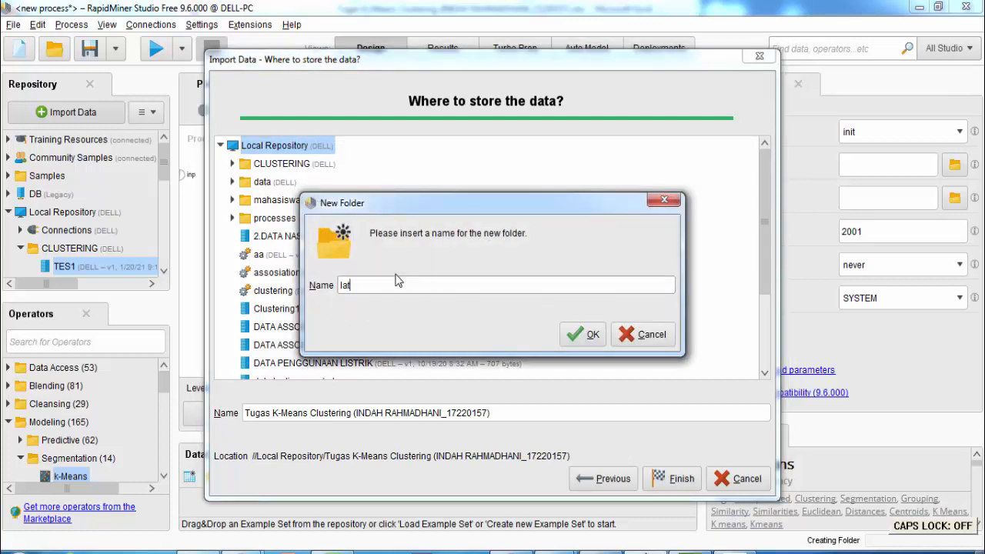
text(ihan1)
click(579, 333)
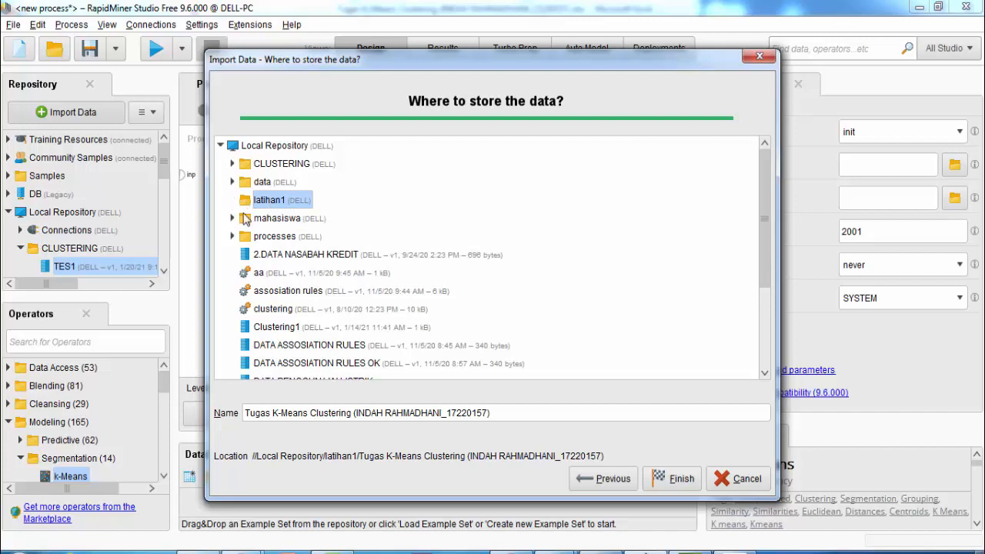
drag(499, 413, 243, 412)
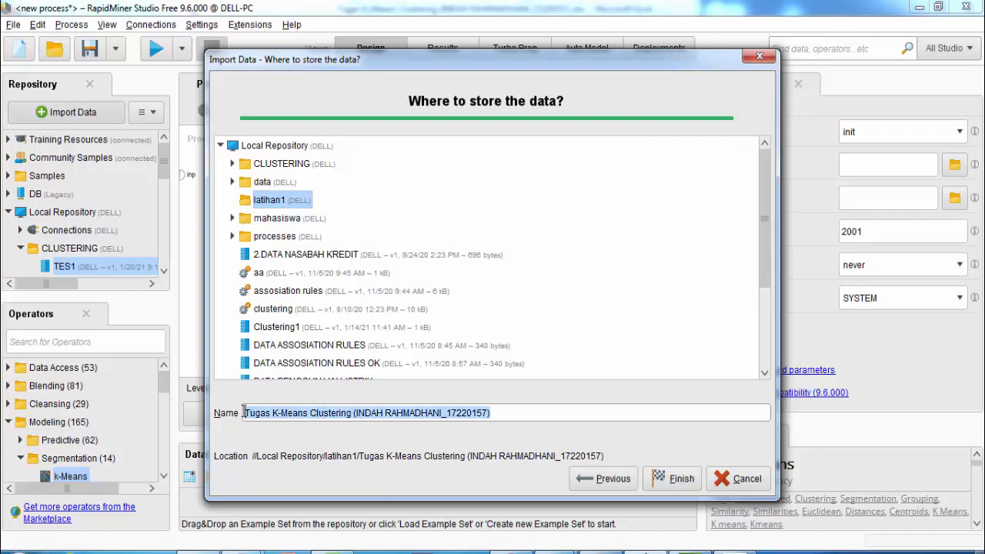
Store the data as lat1 in latihan1 and add lat1 to the process as a Retrieve operator
text(lat1)
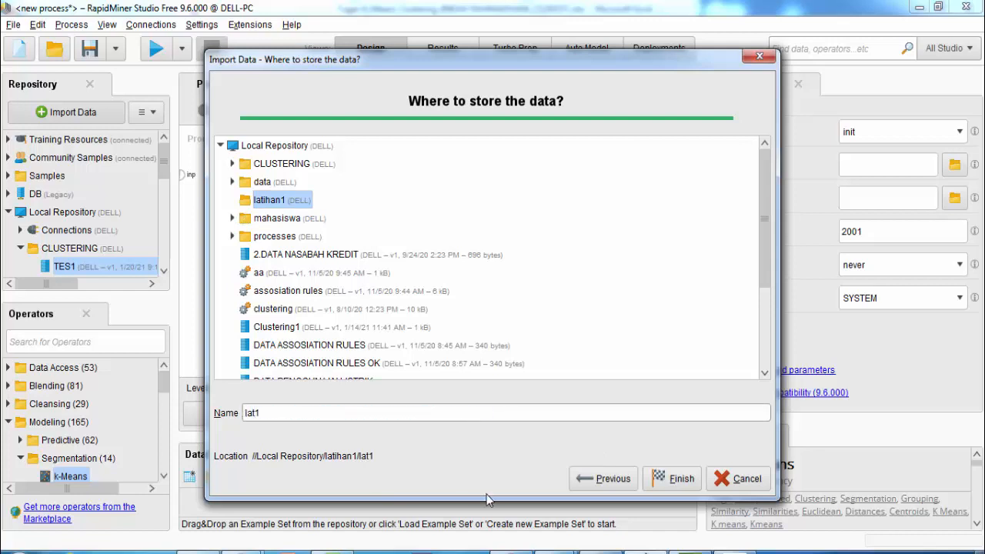
click(679, 479)
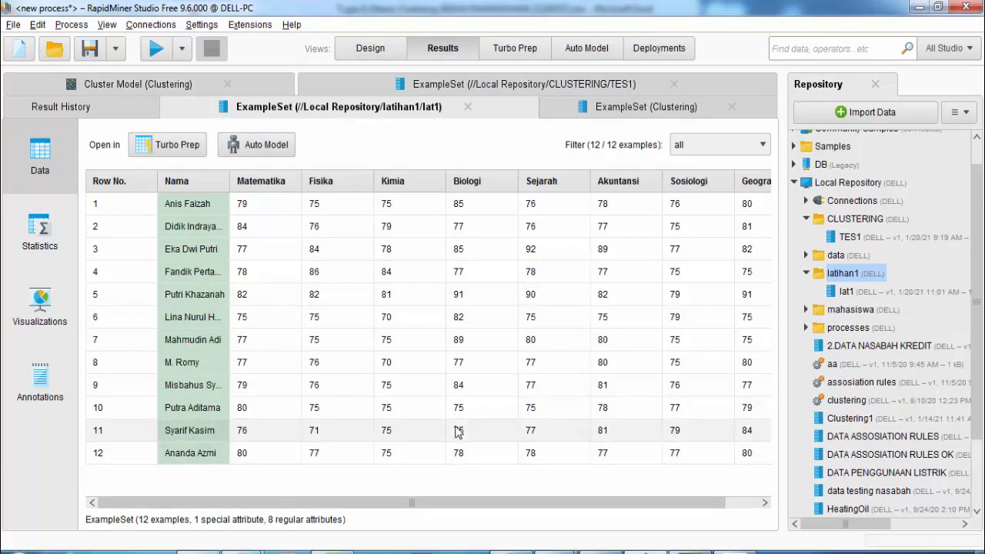
click(384, 52)
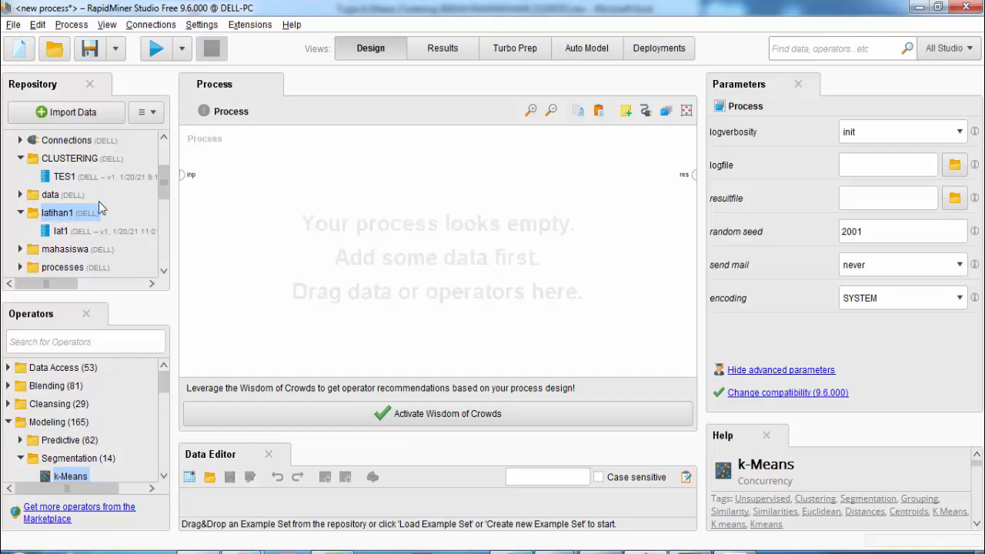
mouse_move(165, 185)
mouse_down()
mouse_move(165, 158)
mouse_move(164, 202)
mouse_up()
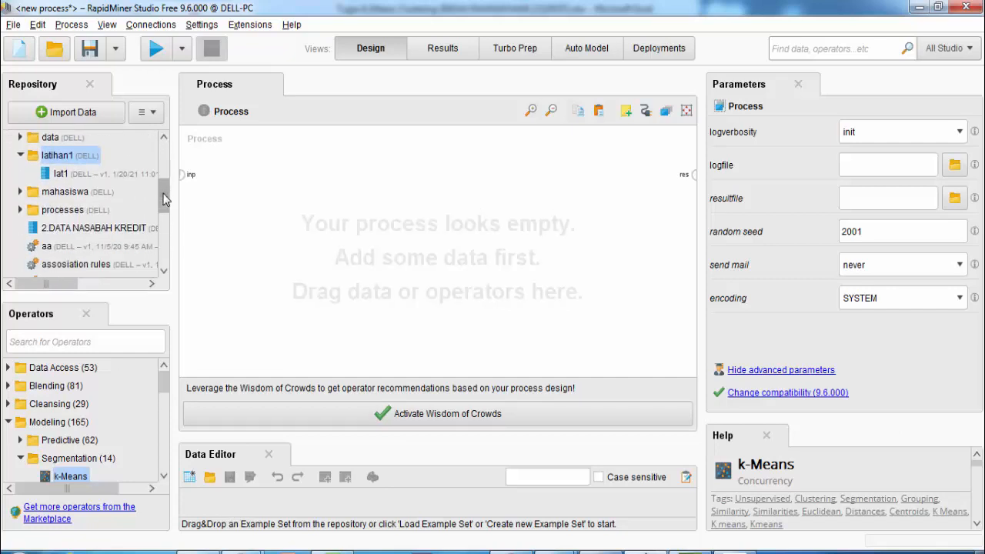
click(53, 178)
drag(88, 183, 259, 226)
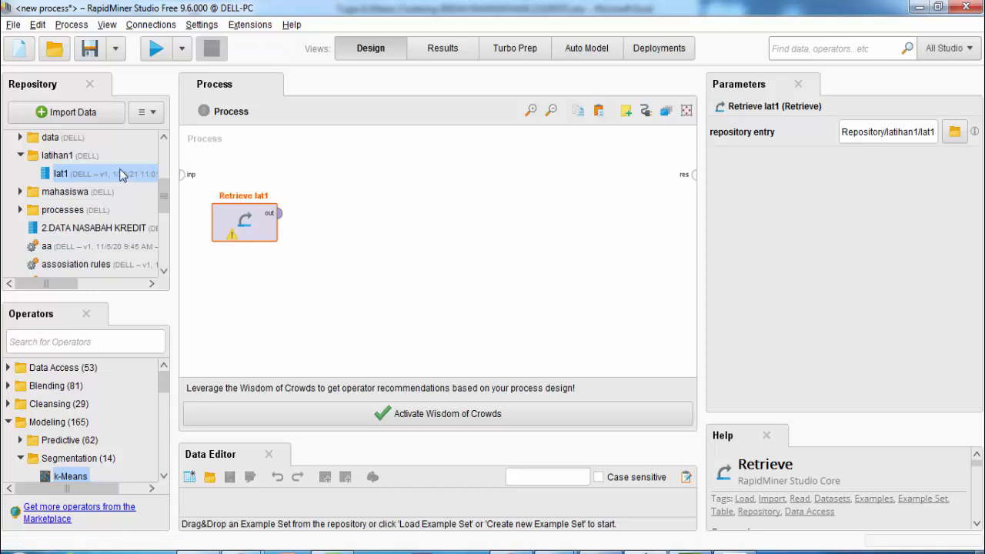
Search operators for 'means' and place a k-Means Clustering operator on the canvas
click(111, 341)
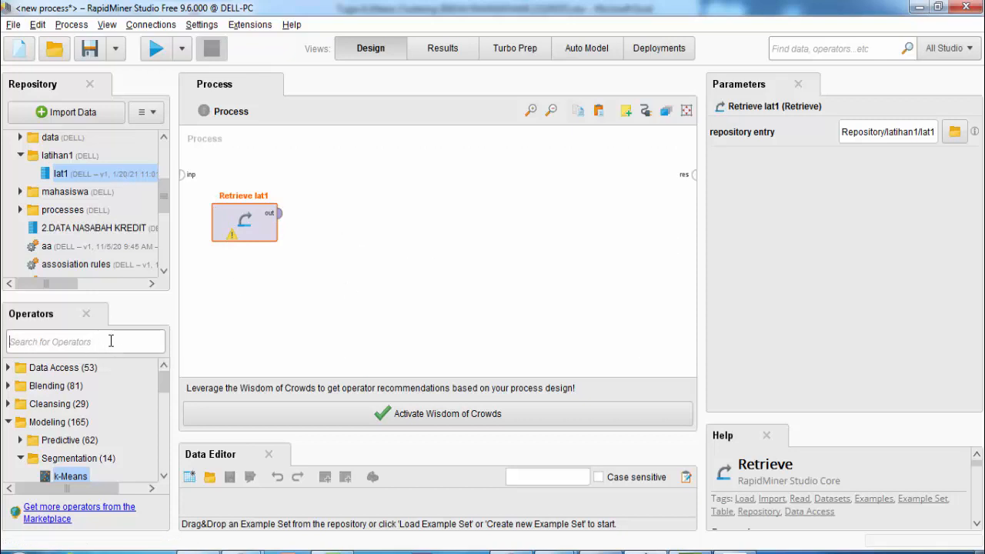
text(mean)
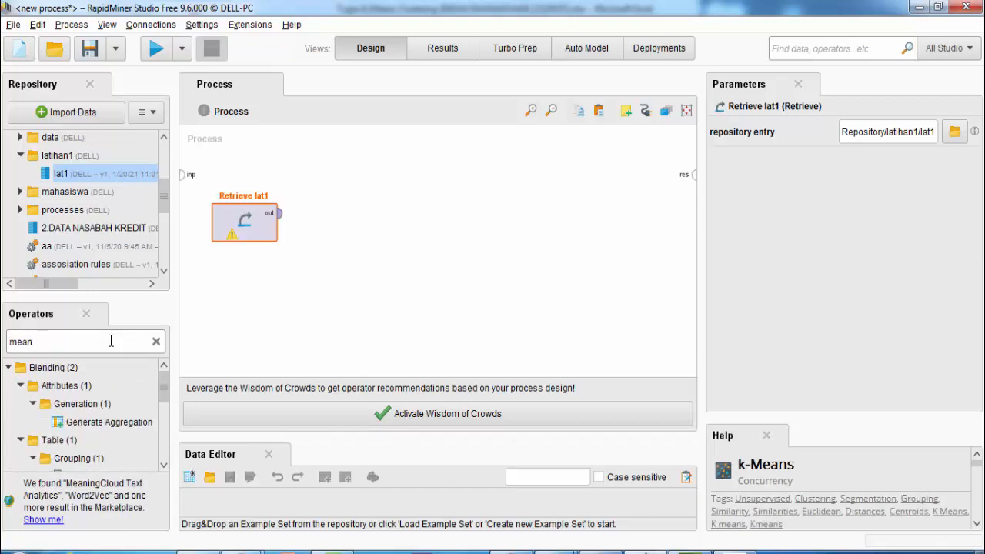
text(s)
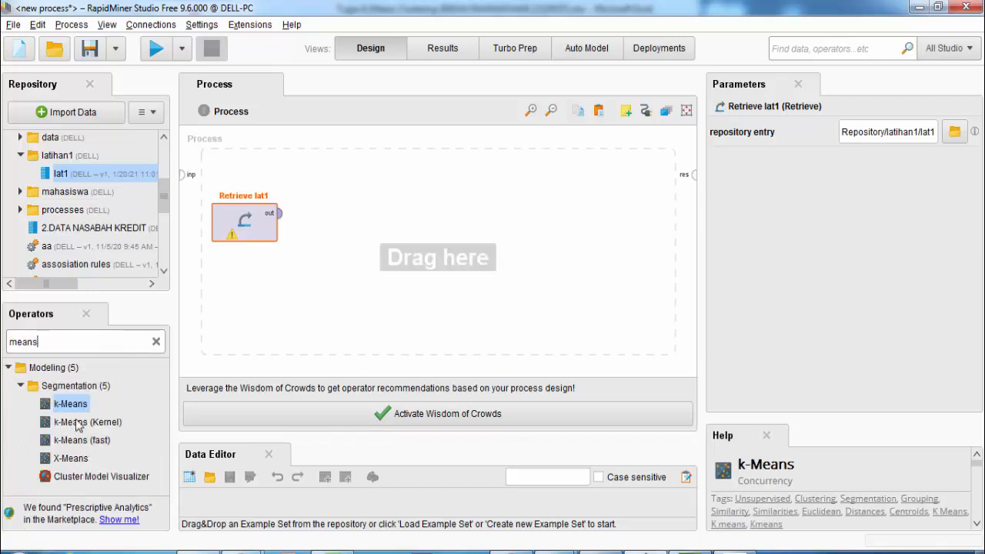
drag(70, 410, 446, 226)
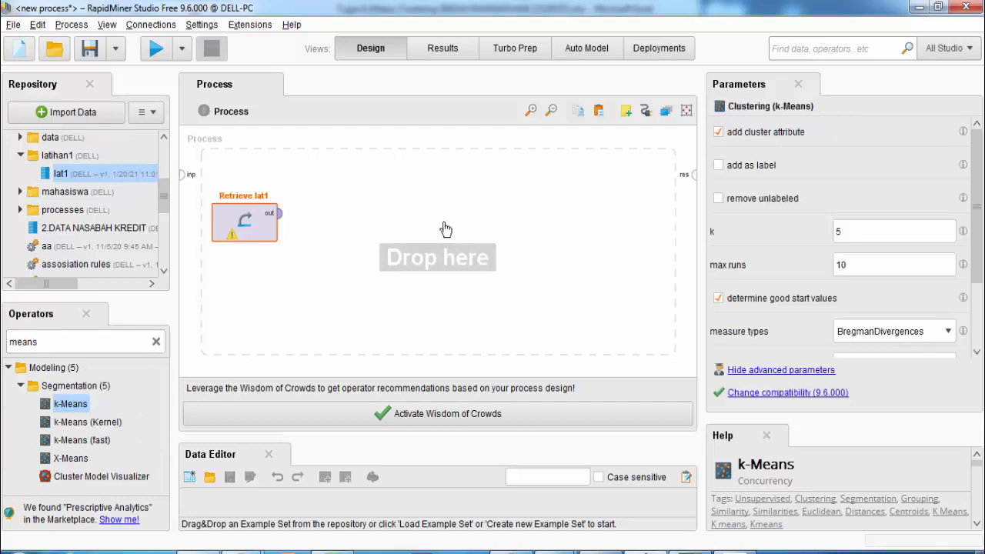
Clear the operator search and browse to Modeling > Segmentation in the operator tree
click(8, 368)
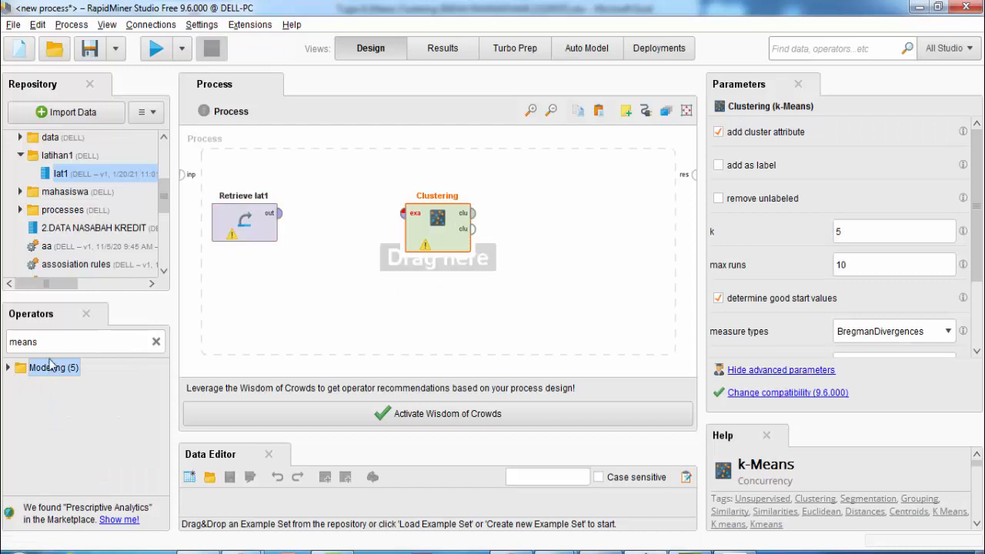
double_click(34, 342)
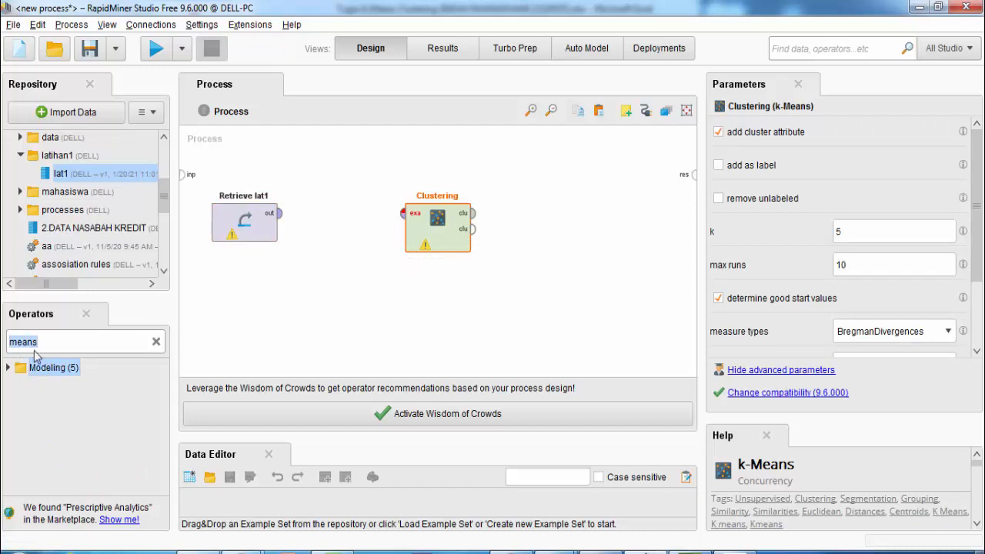
key(BackSpace)
drag(30, 386, 28, 388)
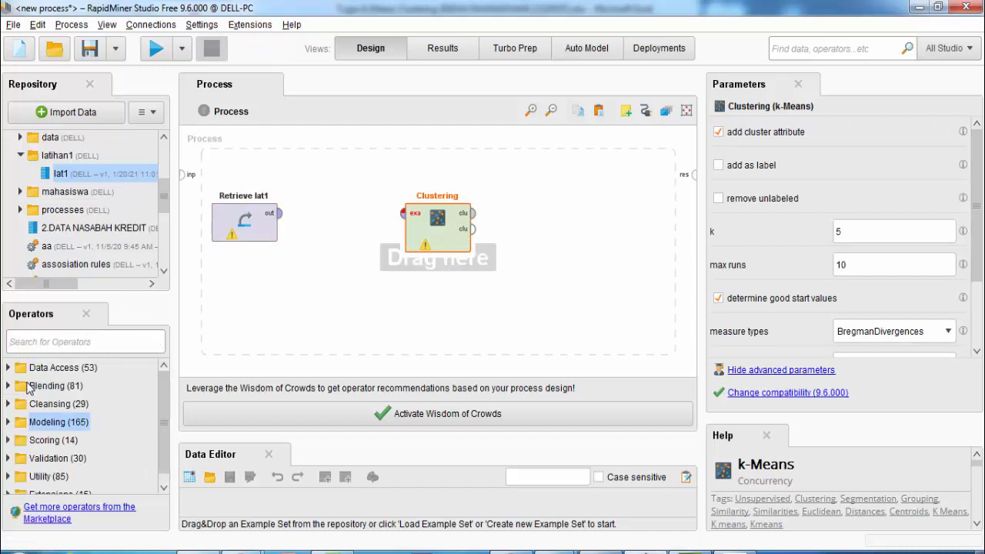
click(8, 368)
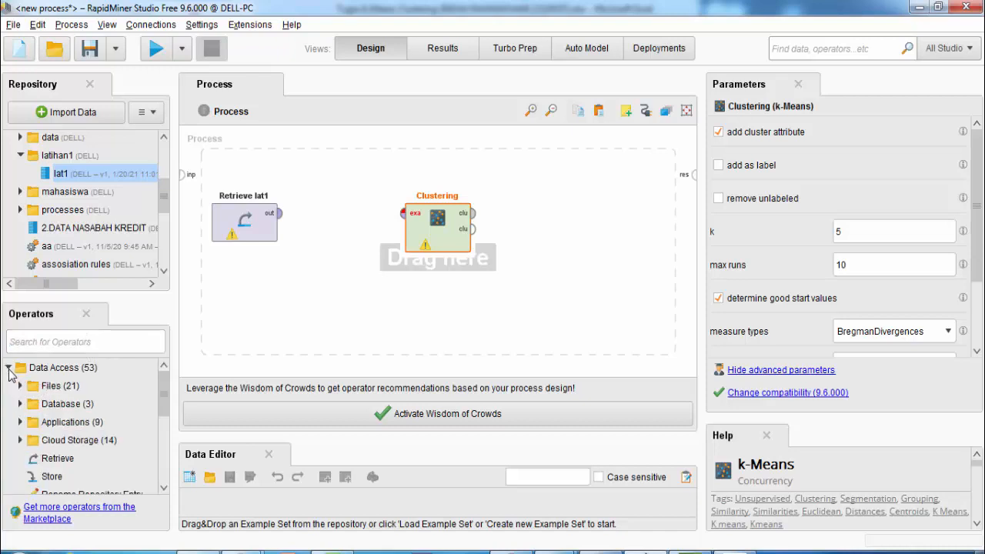
click(9, 368)
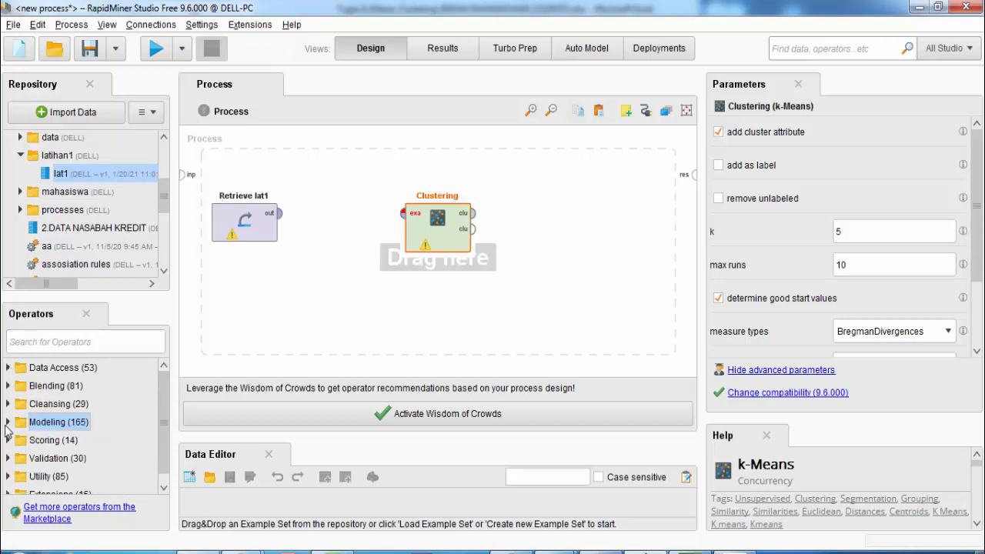
click(8, 424)
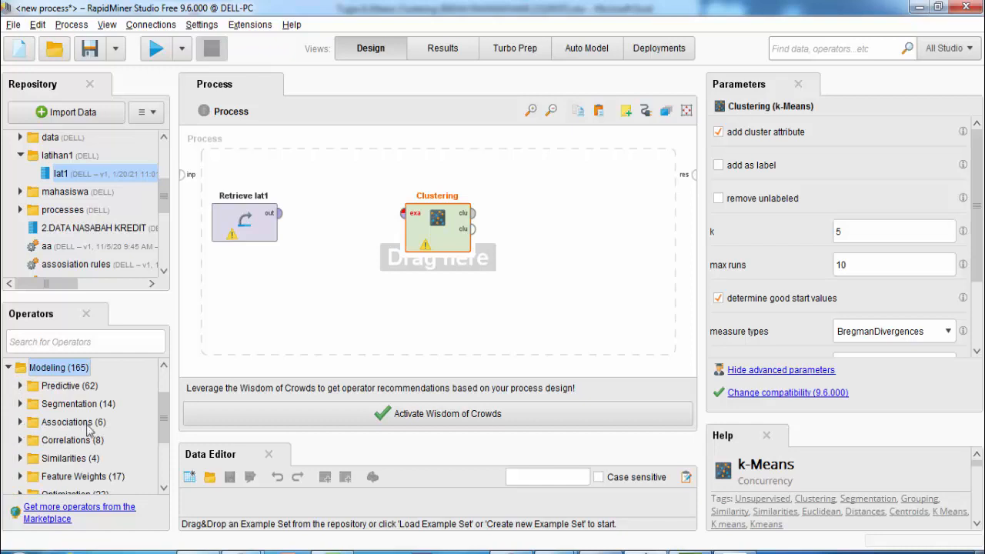
mouse_move(169, 412)
mouse_down()
mouse_move(162, 423)
mouse_move(163, 404)
mouse_up()
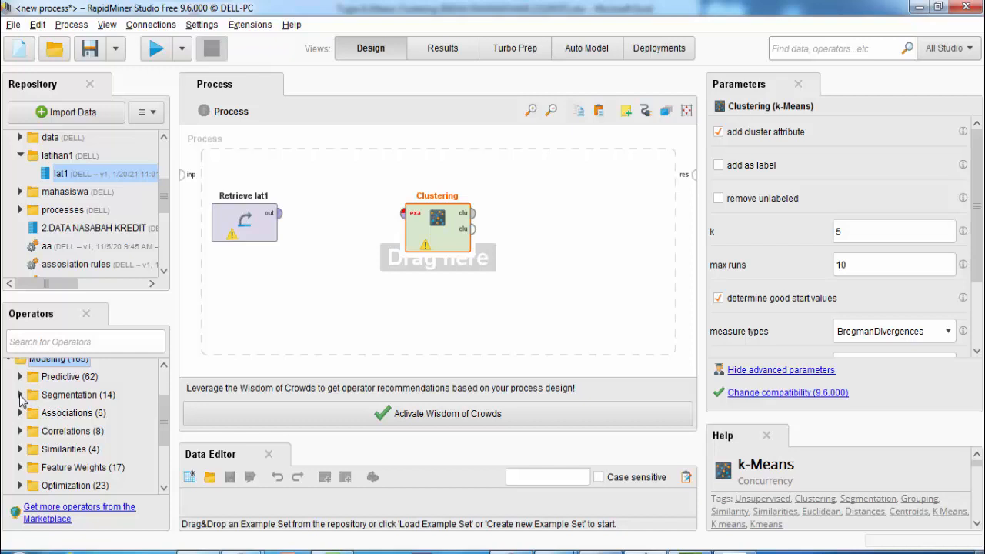
click(20, 395)
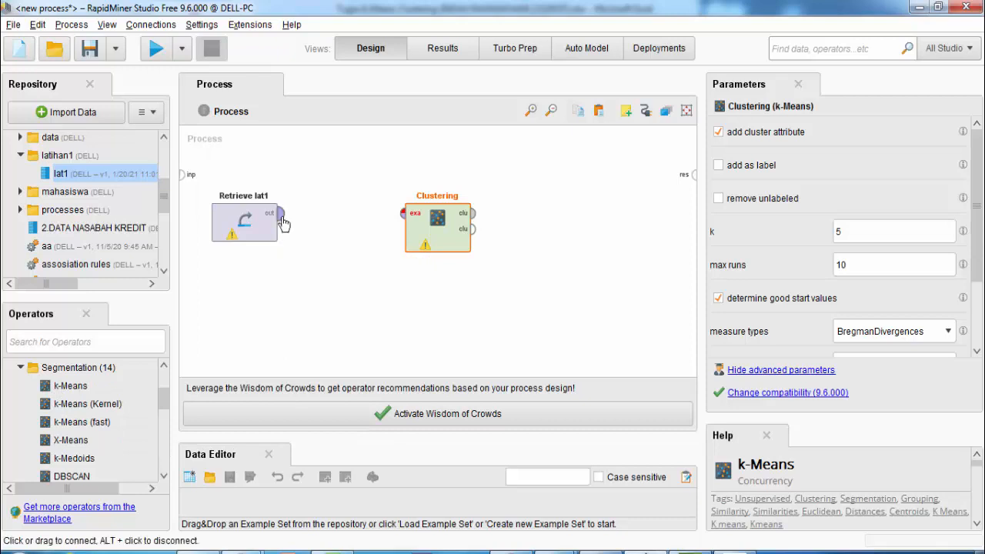
Feed lat1 into k-Means, send both clustering outputs to results, set k to 2, and run
drag(248, 233, 297, 237)
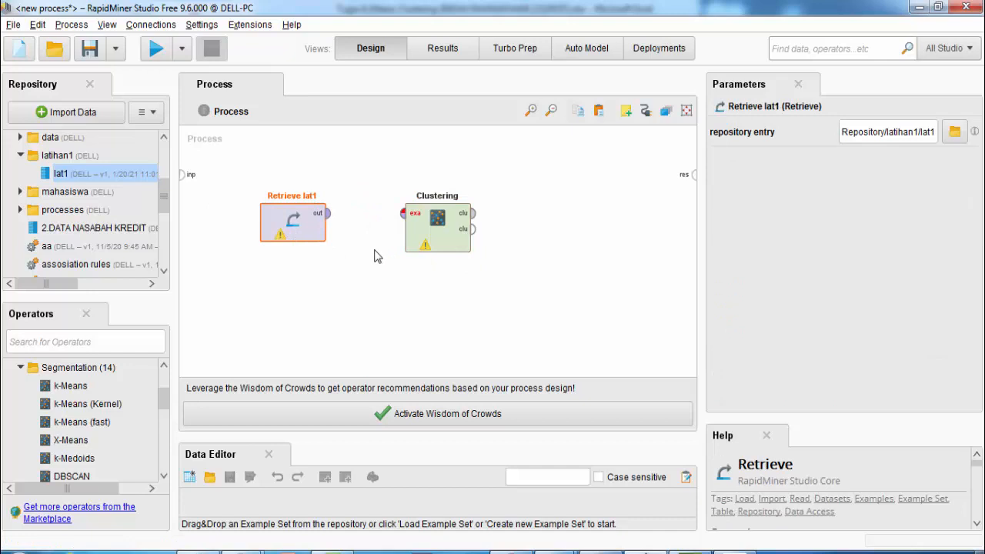
click(327, 213)
click(405, 215)
click(471, 214)
click(693, 174)
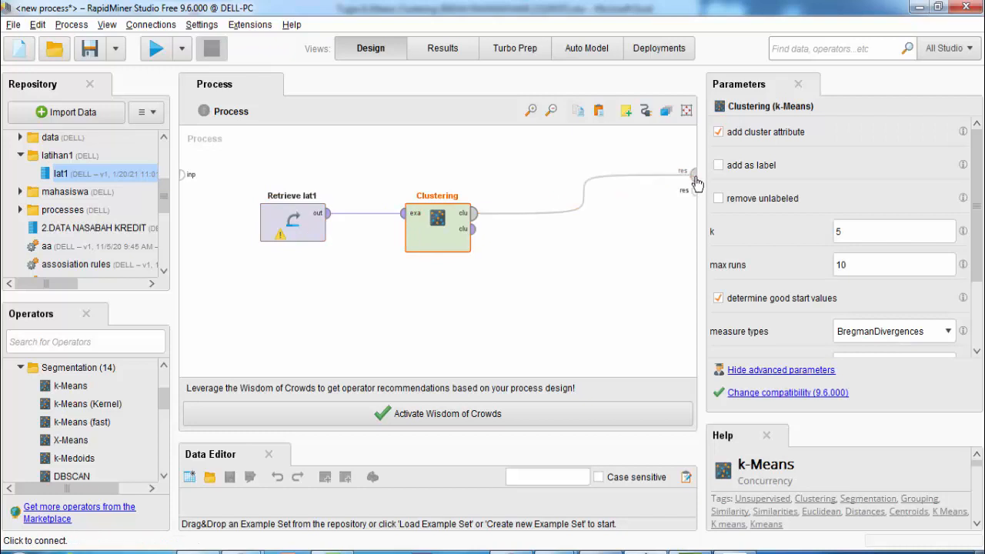
click(474, 229)
click(693, 189)
drag(446, 235, 446, 197)
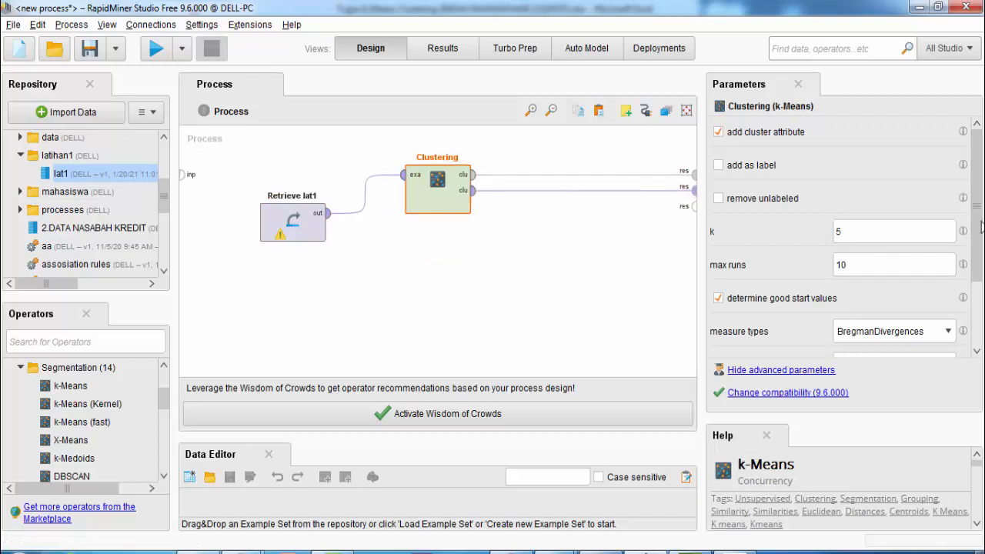
drag(854, 238, 823, 226)
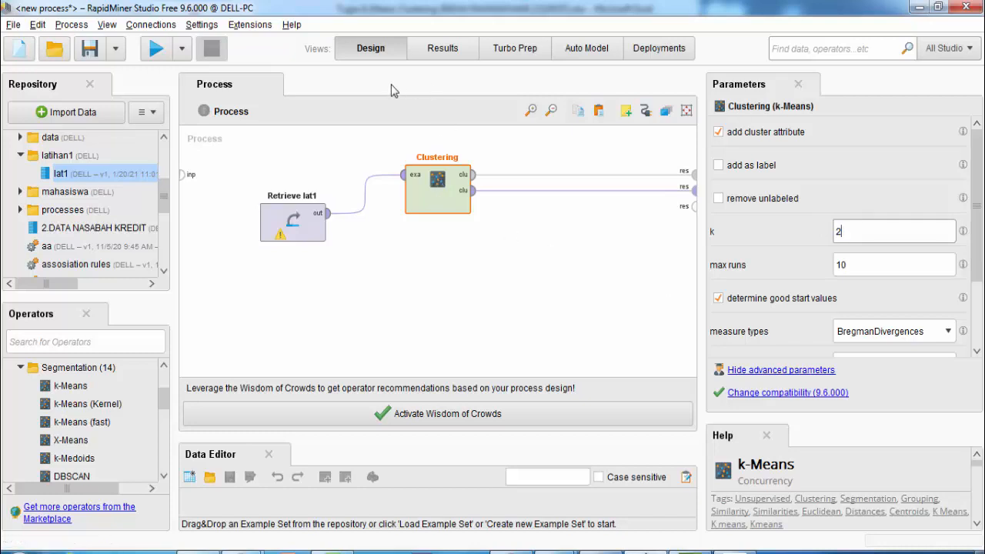
click(156, 48)
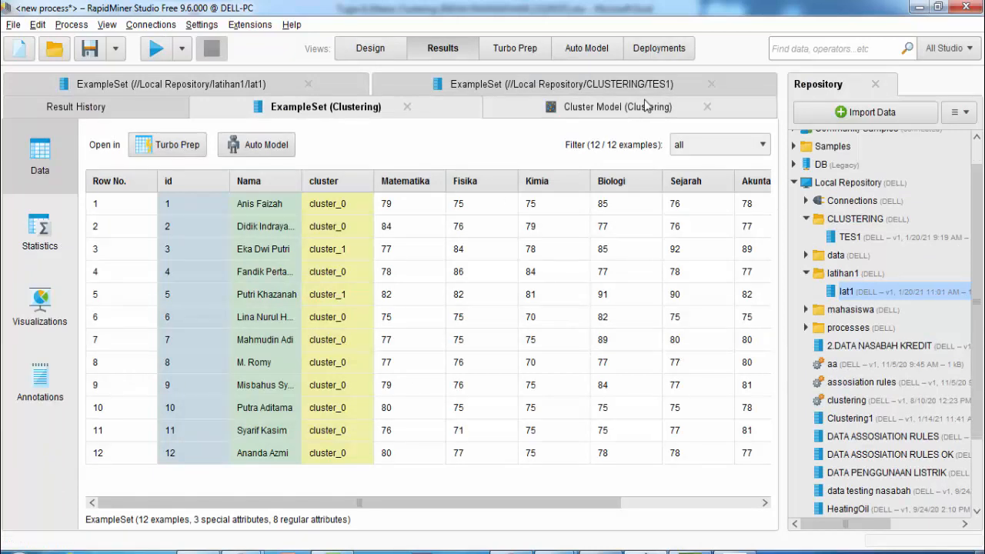
Review the k=2 cluster model's folders (cluster_0: 10 items, cluster_1: 3.0, 5.0) and plot, then return to Design
click(604, 113)
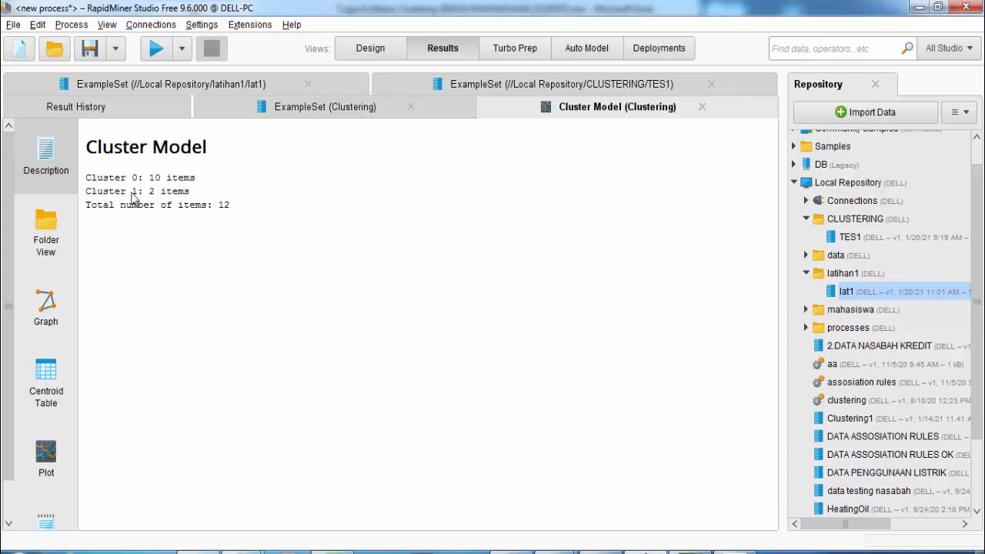
click(59, 249)
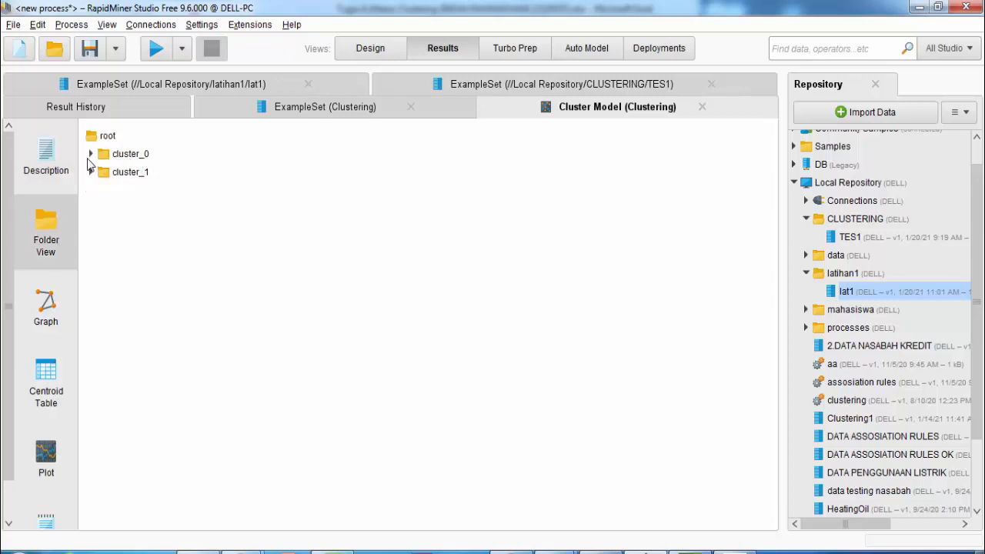
click(91, 154)
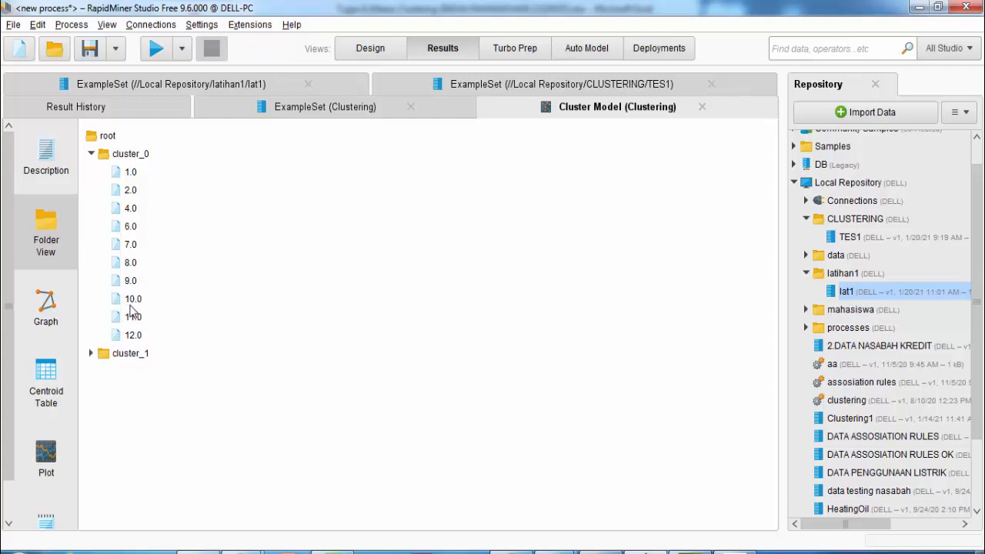
click(94, 354)
click(61, 459)
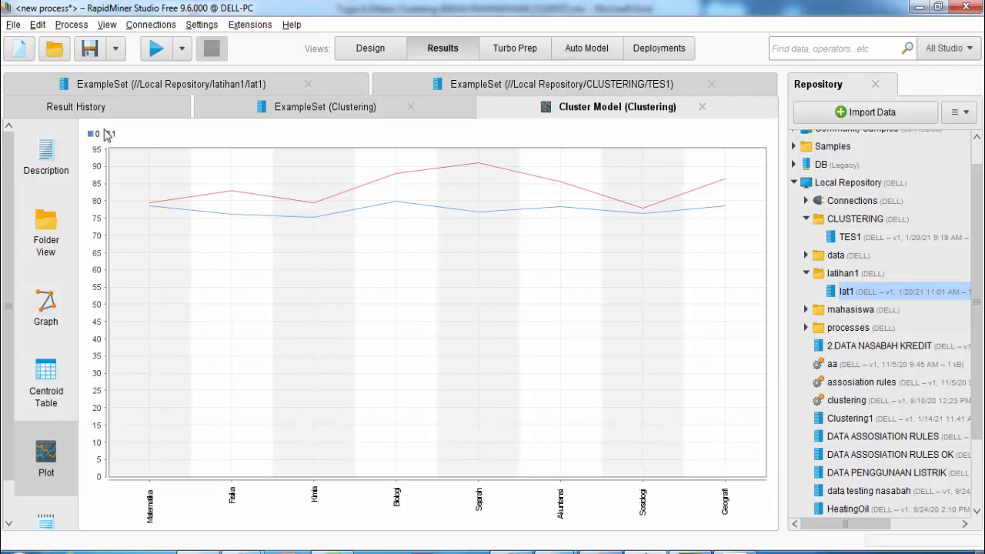
click(48, 245)
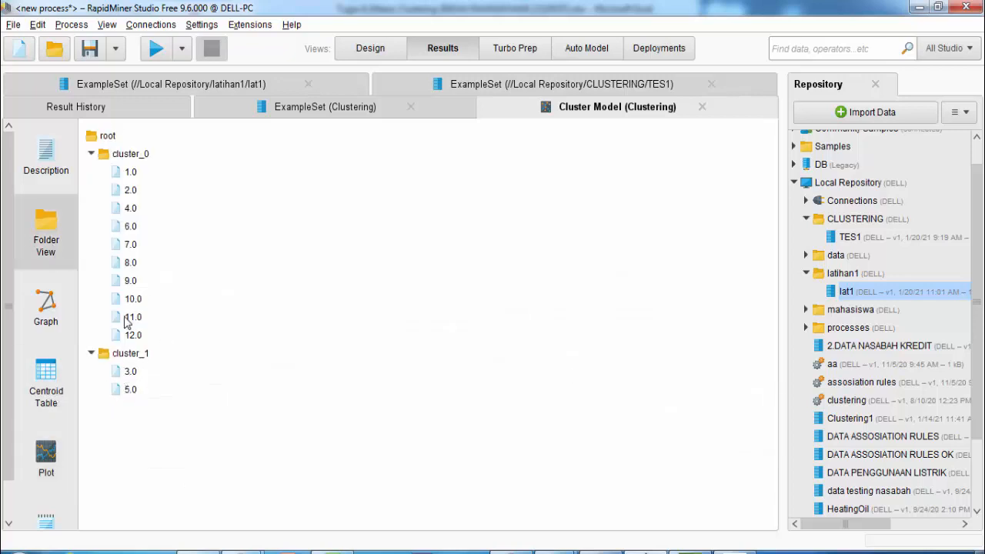
click(370, 48)
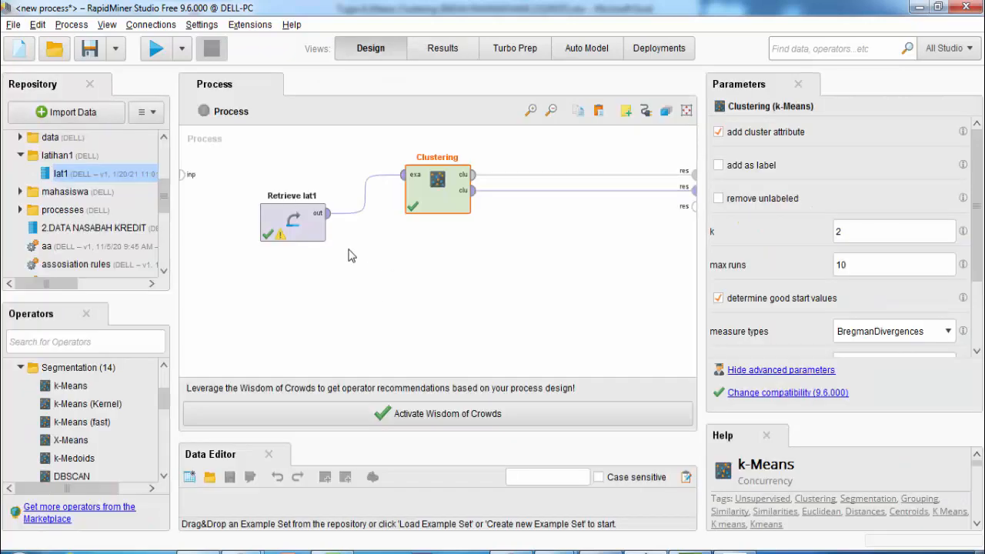
Add a Multiply operator from a 'multip' search and connect Retrieve lat1's output to it
drag(307, 234, 314, 215)
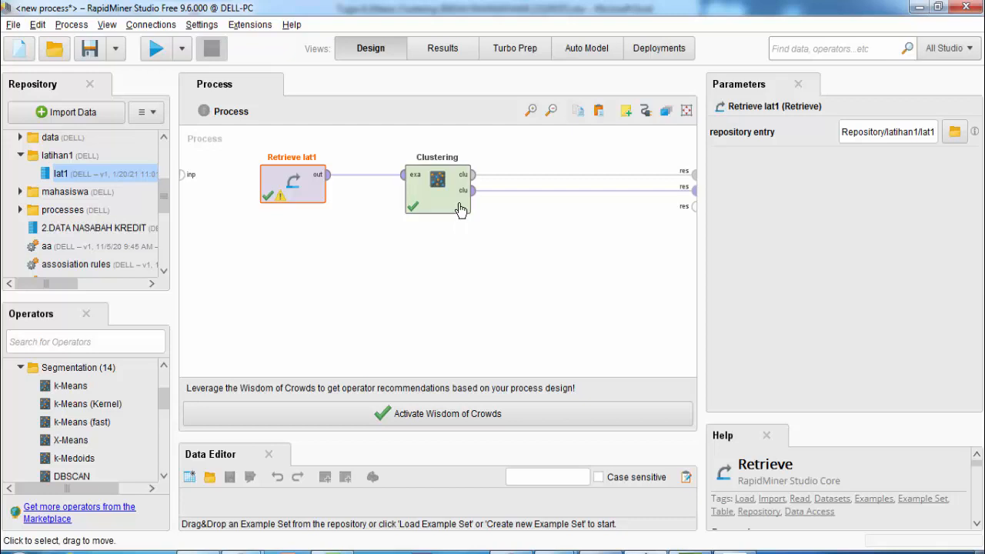
drag(314, 193, 289, 201)
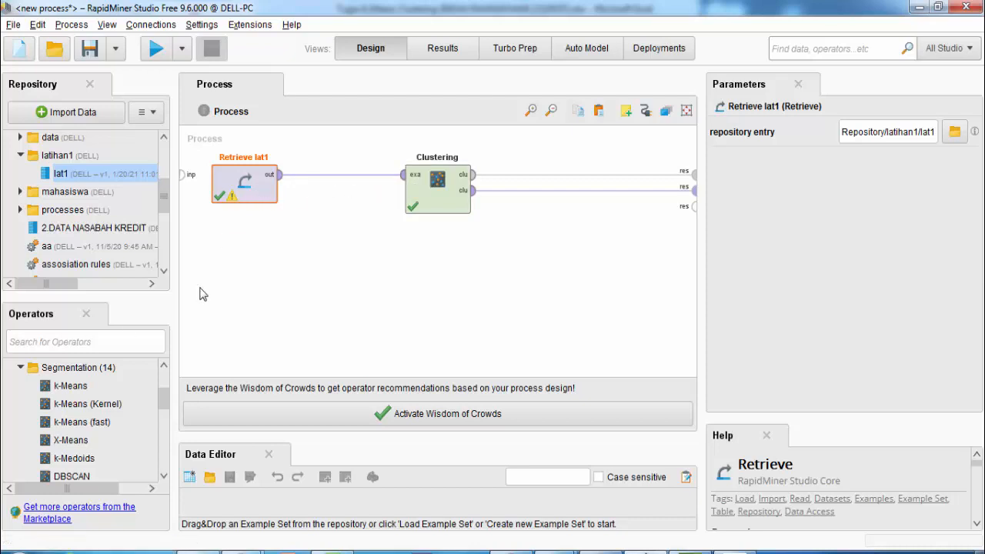
click(91, 346)
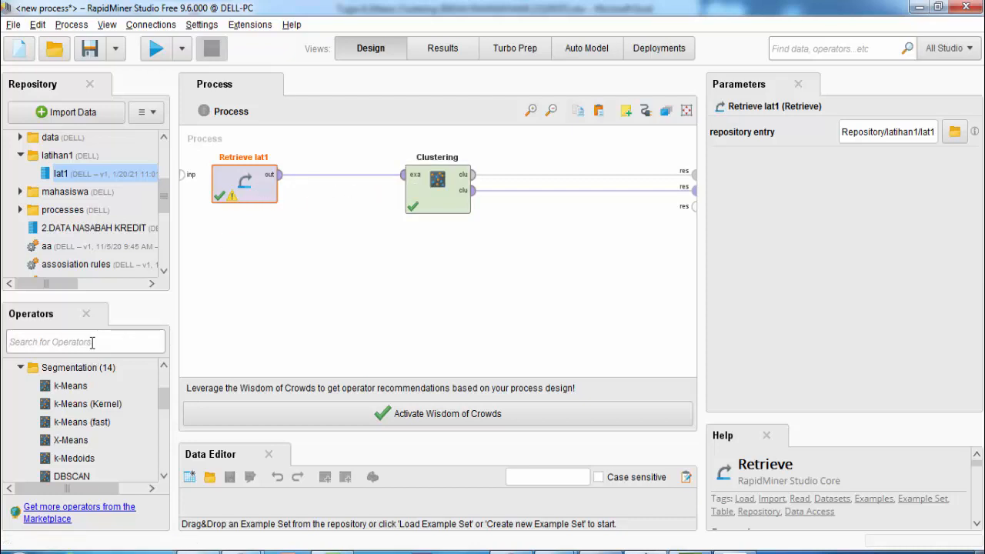
text(multi)
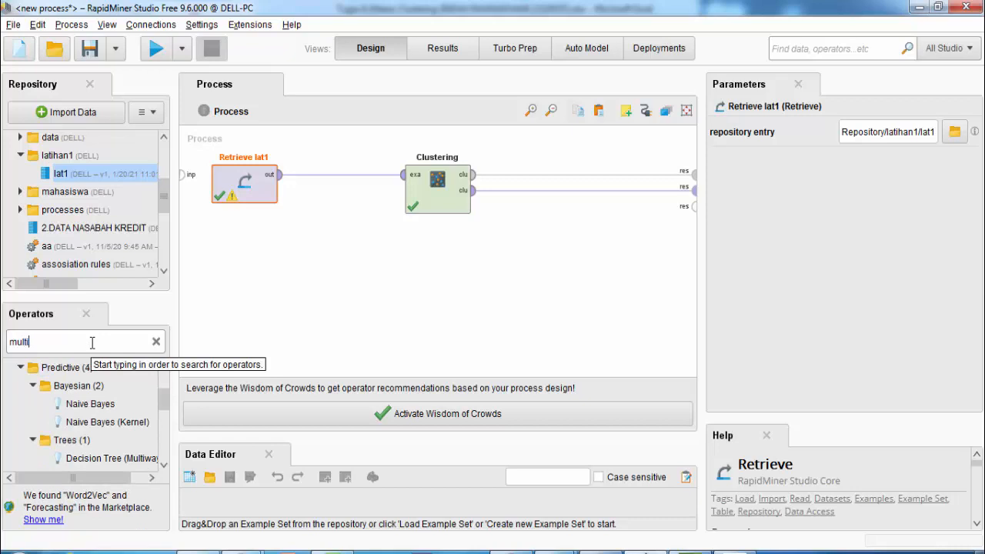
text(p)
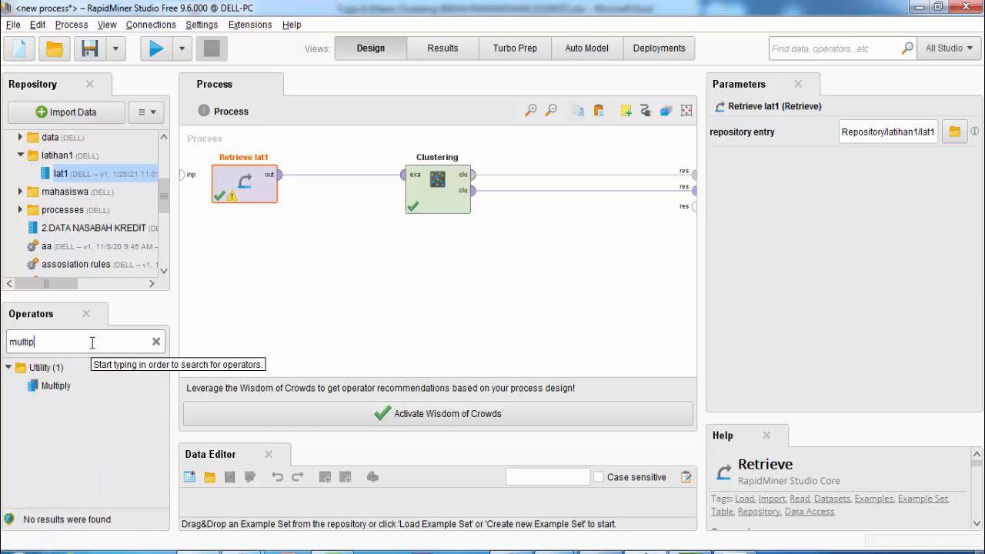
drag(58, 386, 336, 187)
click(282, 175)
click(307, 182)
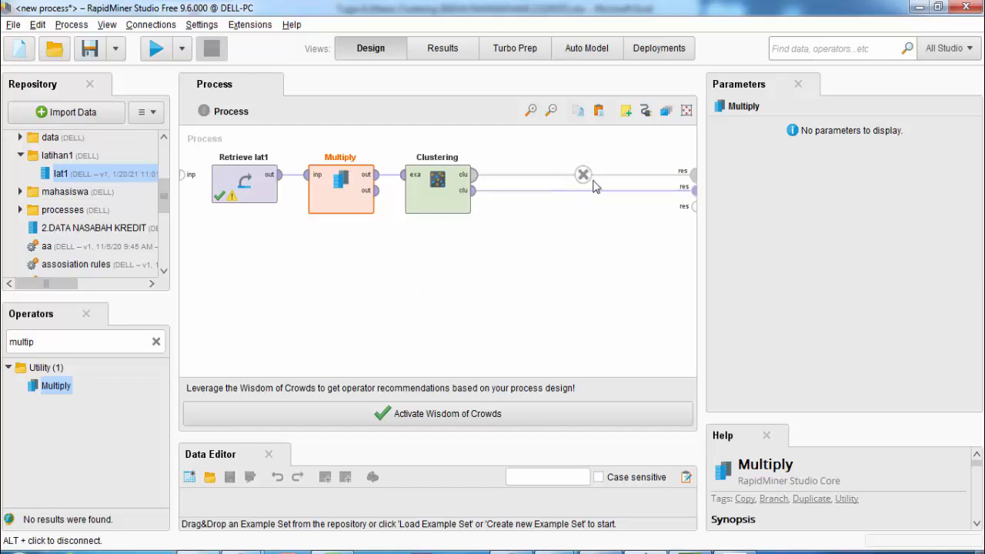
Remove Clustering's two result links and check the k-Means settings (k=2)
click(583, 176)
click(584, 187)
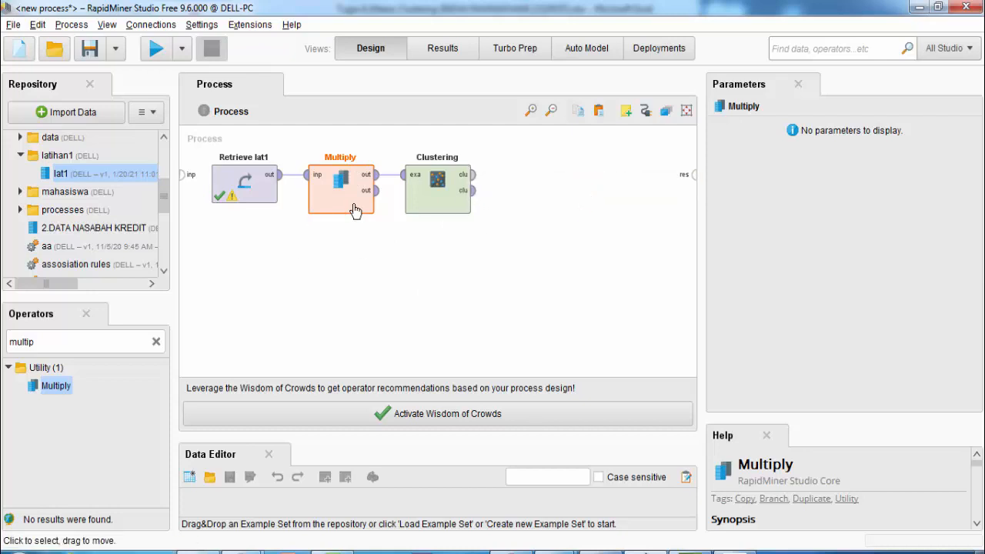
click(248, 193)
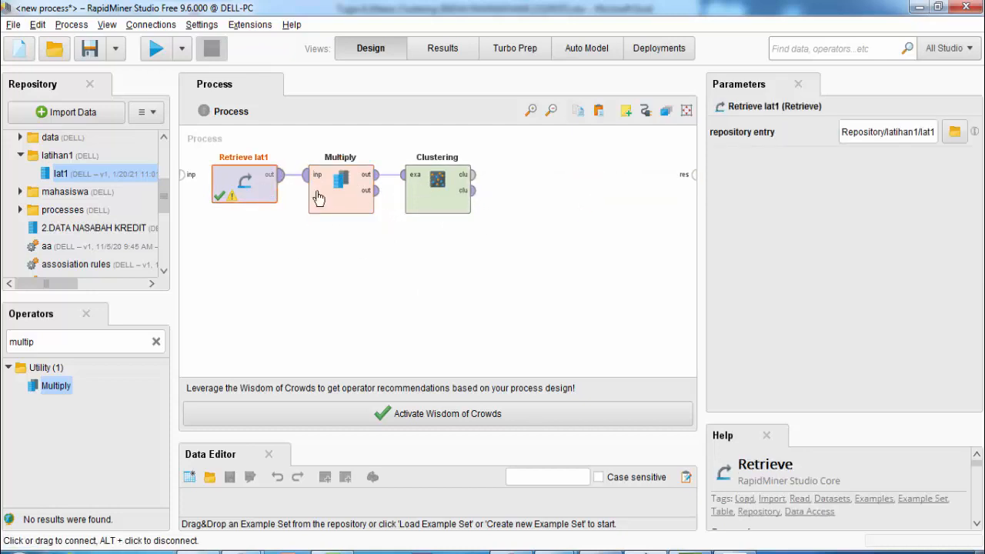
click(442, 209)
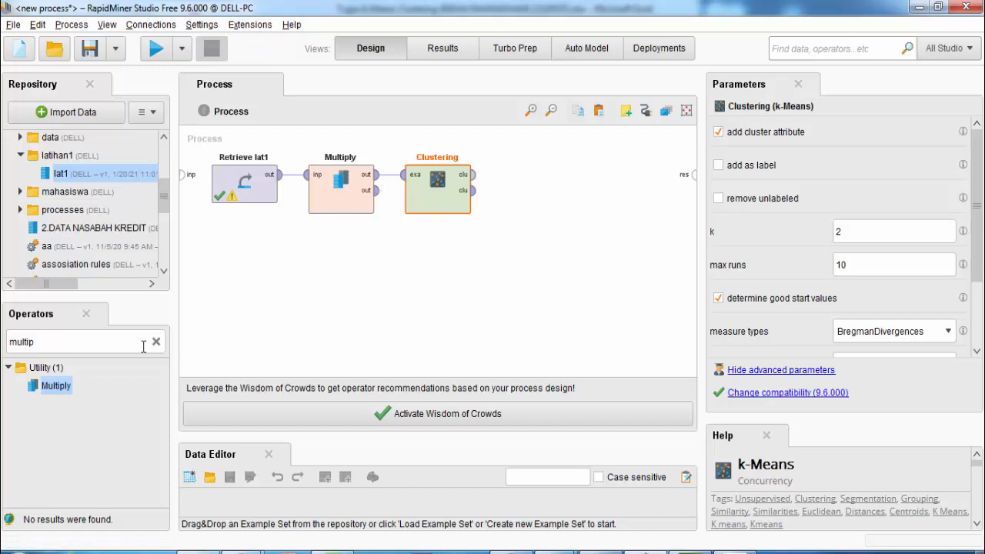
Add a second k-Means, Clustering (2), fed by Multiply's second output, with k set to 3
click(71, 339)
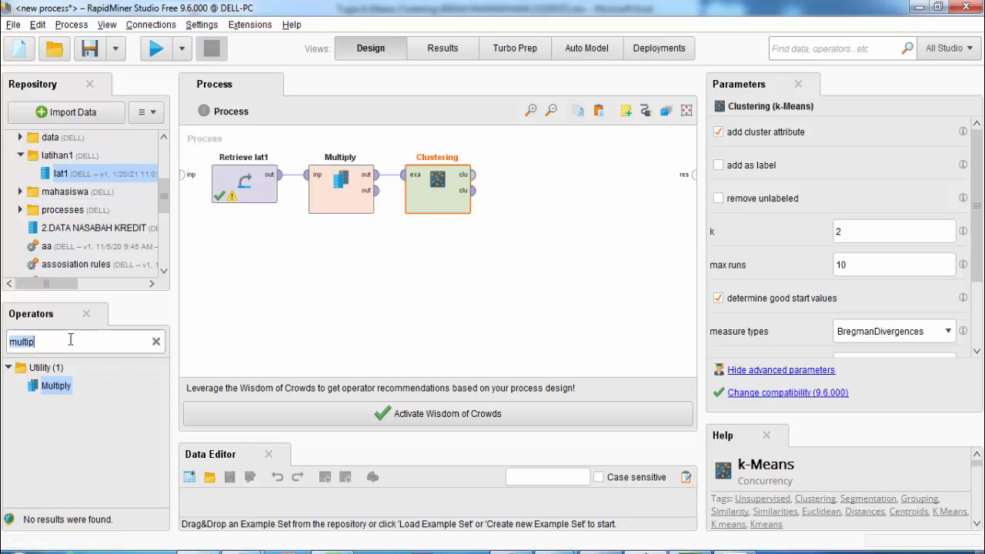
text(mean)
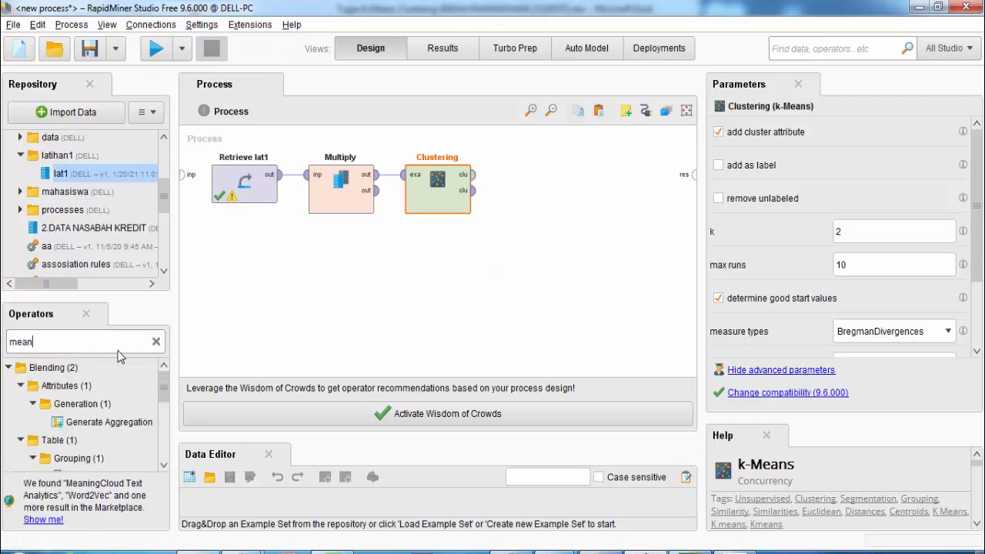
text(s)
drag(63, 408, 77, 411)
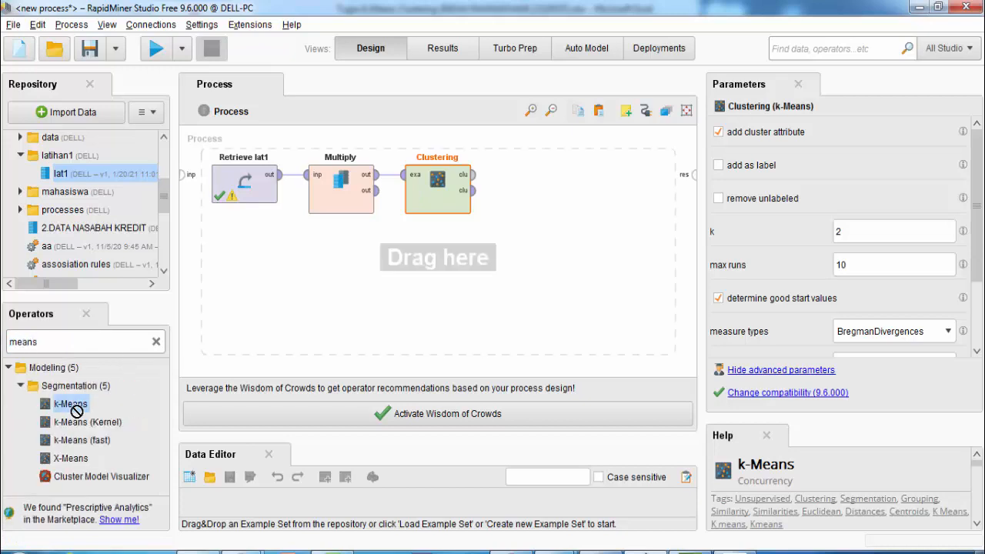
drag(431, 254, 433, 257)
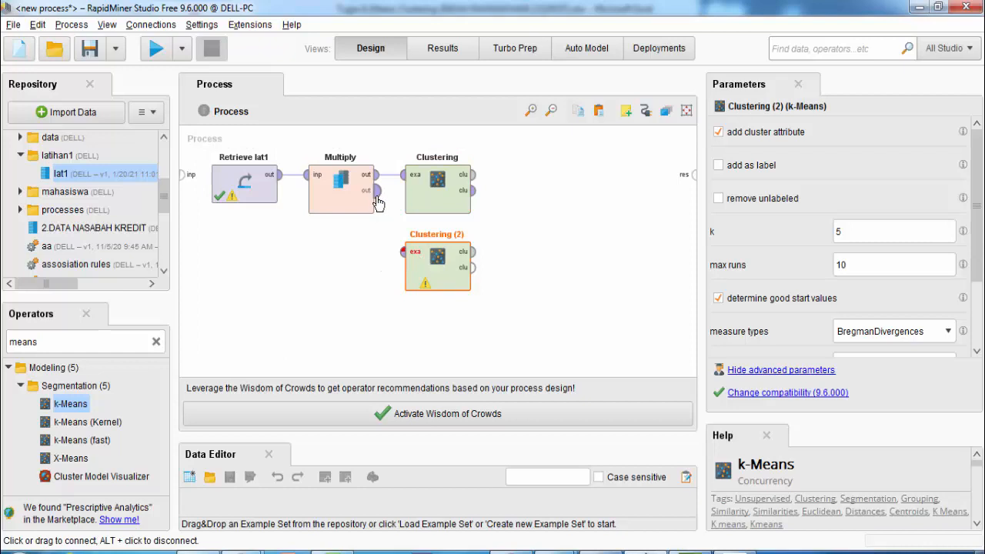
click(376, 190)
click(401, 254)
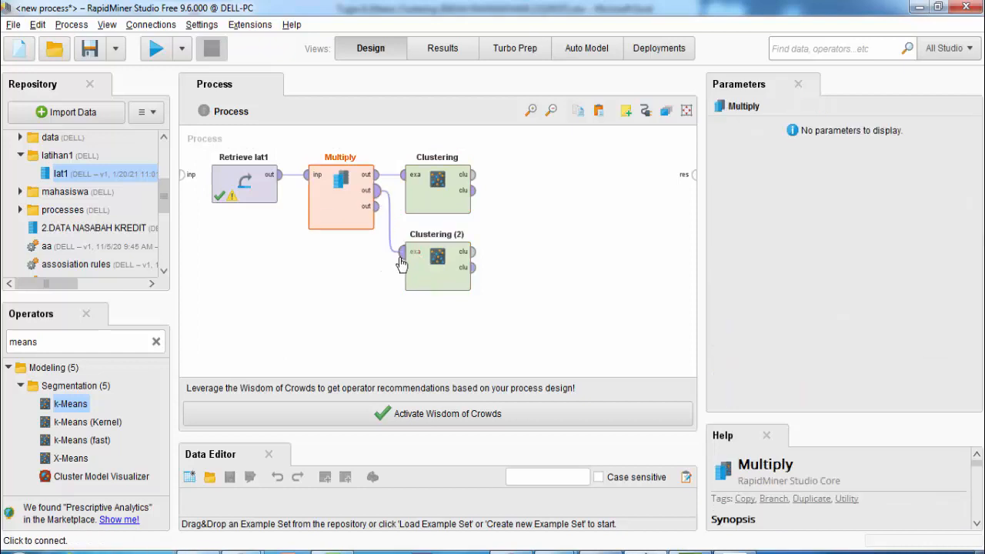
click(437, 192)
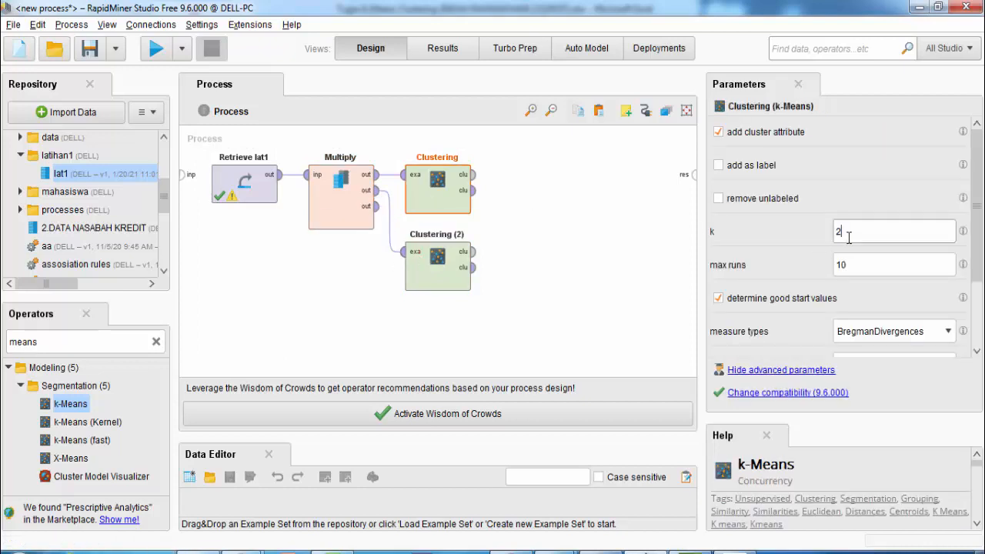
click(430, 273)
drag(856, 234, 837, 232)
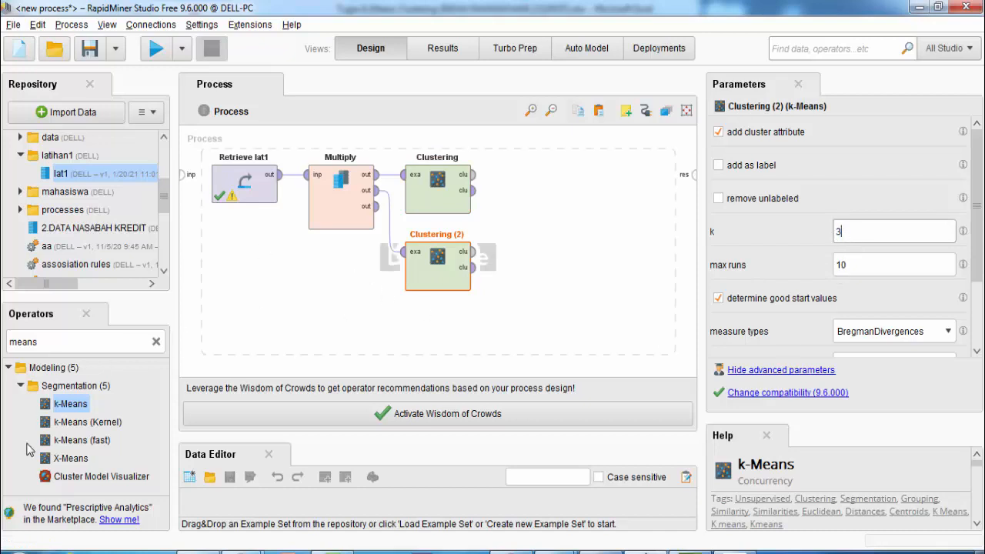
Add a third k-Means, Clustering (3), fed by Multiply's third output, with k set to 4
drag(80, 409, 434, 329)
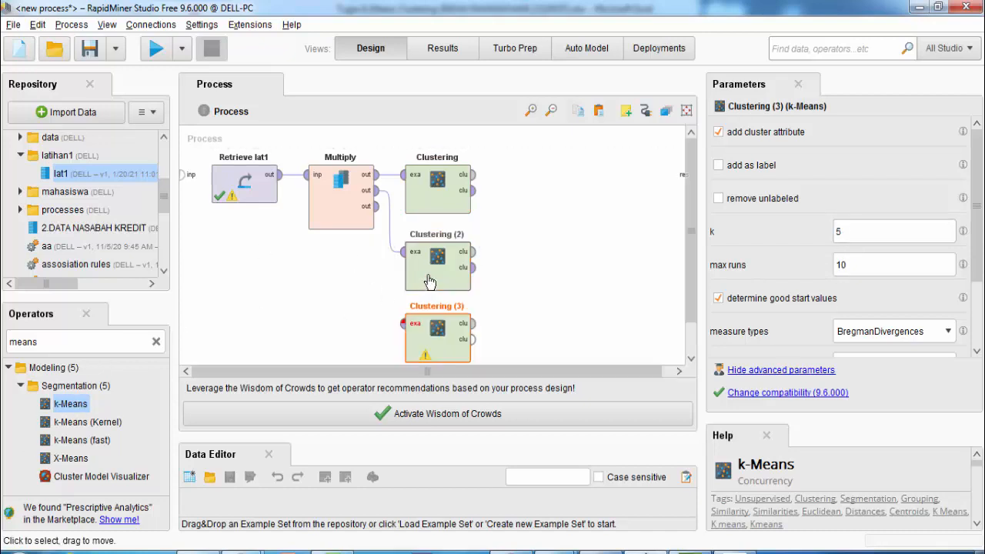
click(376, 206)
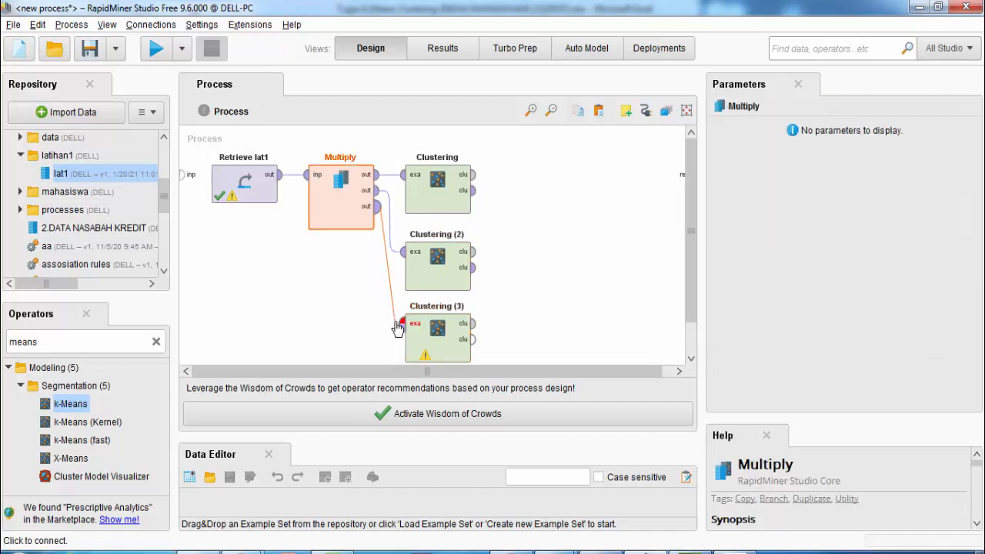
click(402, 323)
click(424, 330)
drag(856, 235, 827, 231)
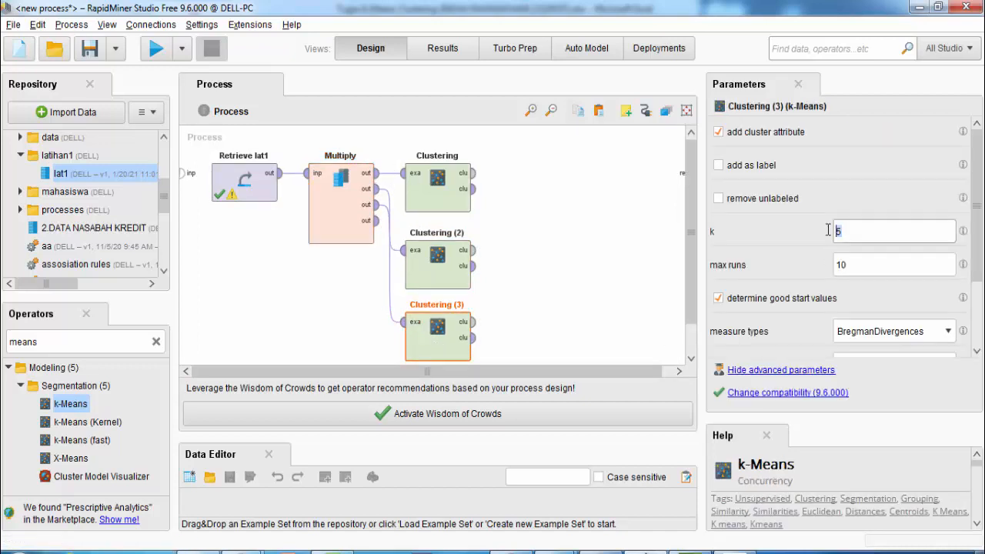
text(4)
scroll(519, 302, down, 1)
scroll(522, 303, up, 1)
Verify the k values of all three clusterings and search the operators for 'clustte'
click(46, 342)
double_click(46, 342)
click(438, 207)
click(453, 287)
click(450, 339)
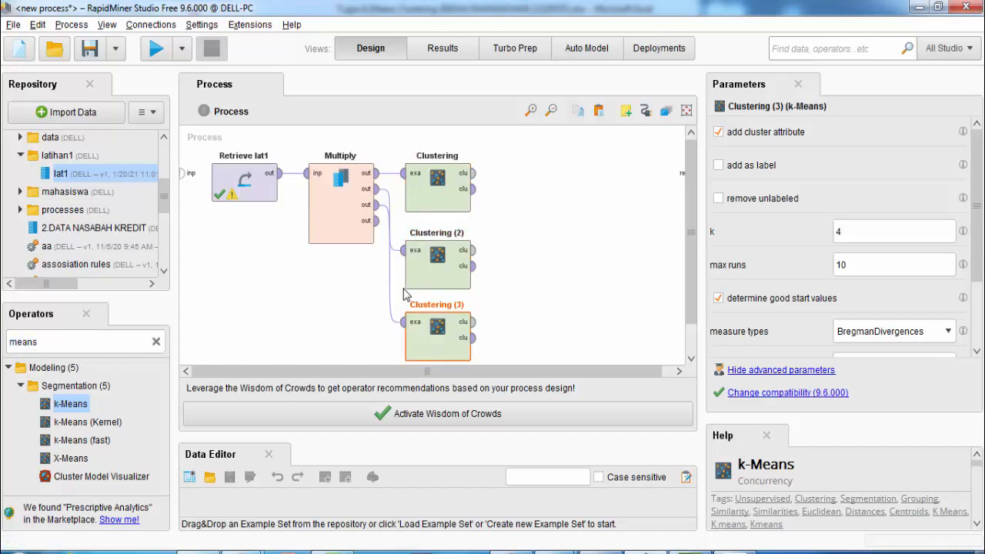
double_click(53, 340)
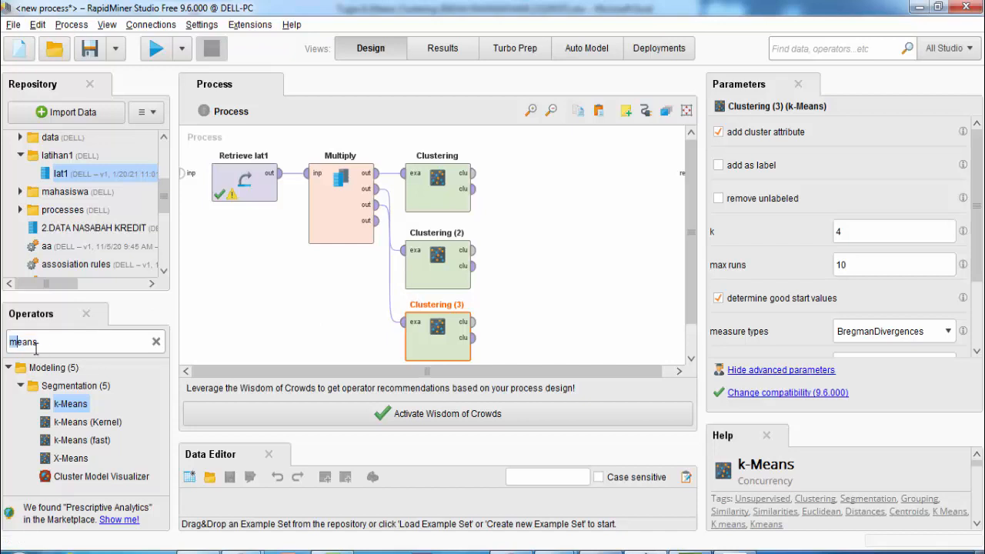
text(clustte)
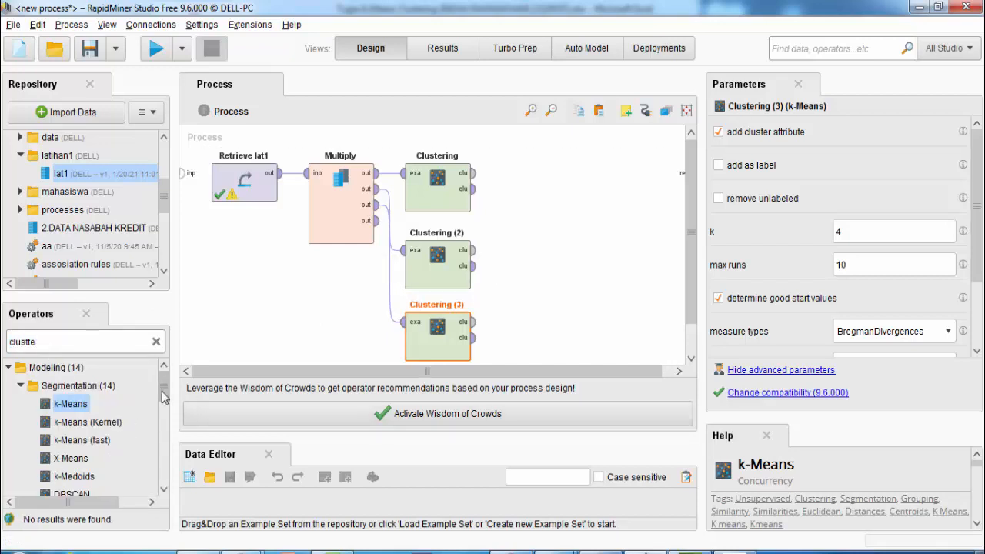
Add three Cluster Distance Performance operators beside the three clusterings
scroll(160, 427, down, 3)
scroll(160, 427, down, 5)
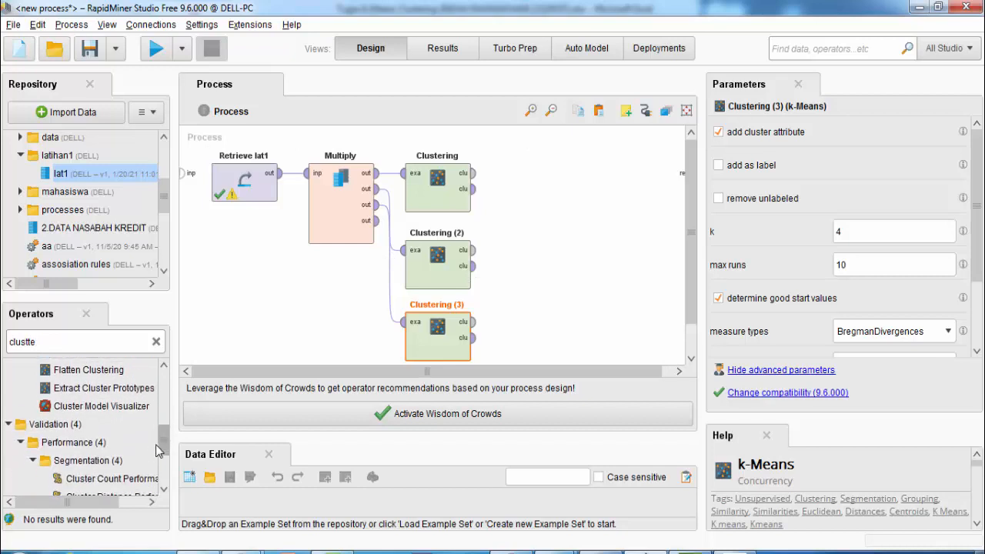
drag(119, 432, 562, 189)
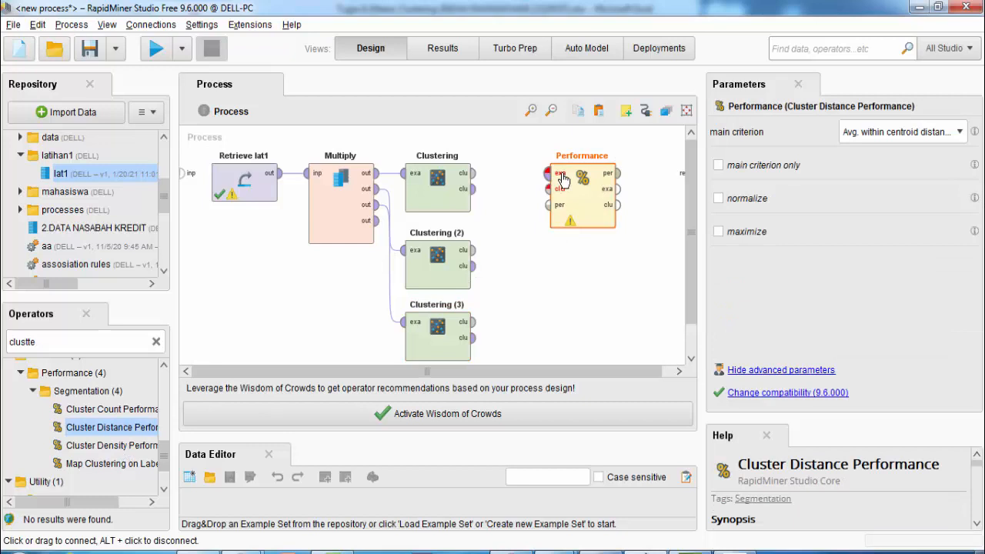
drag(103, 429, 567, 270)
drag(99, 435, 590, 339)
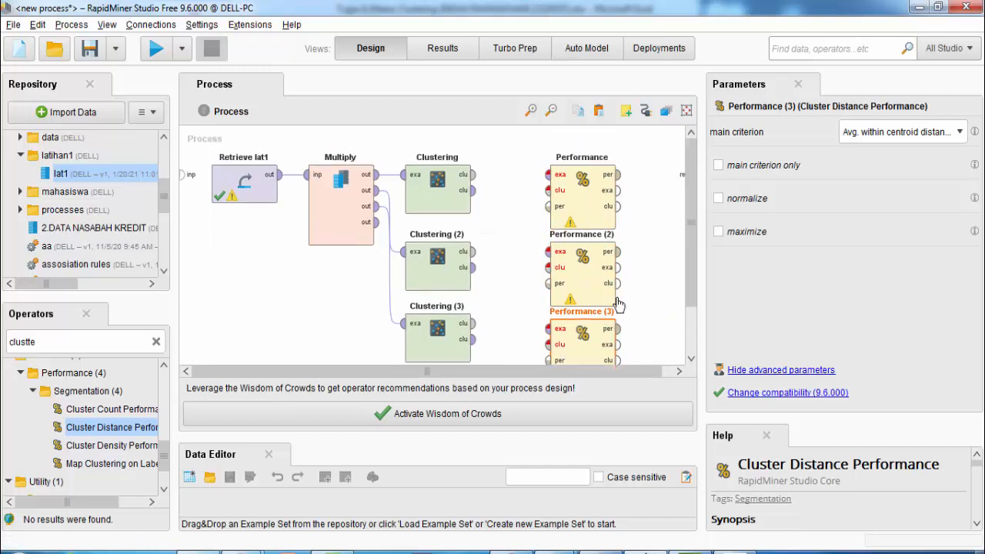
Review each clustering's k value and nudge Clustering (3) slightly lower
click(448, 183)
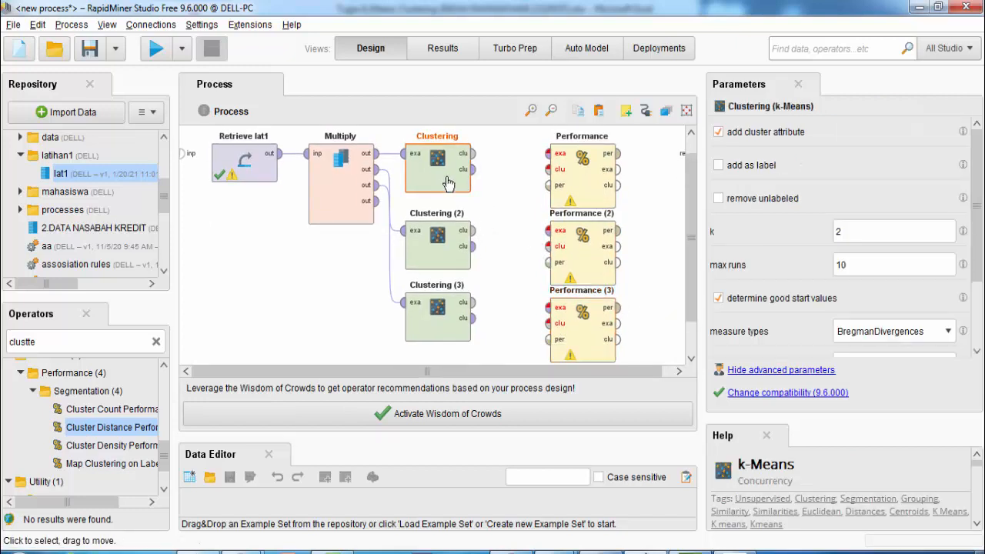
click(451, 246)
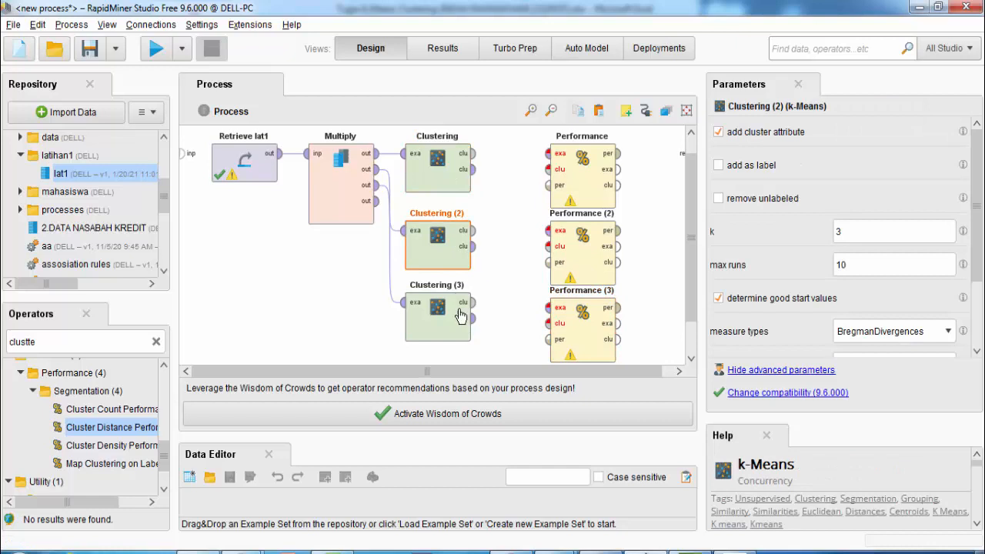
drag(454, 327, 454, 332)
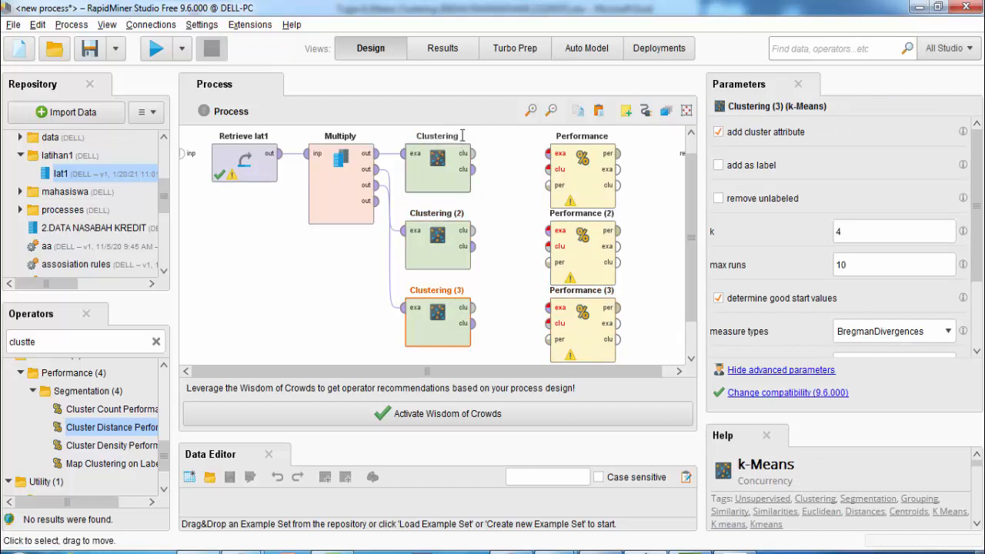
click(444, 165)
click(445, 255)
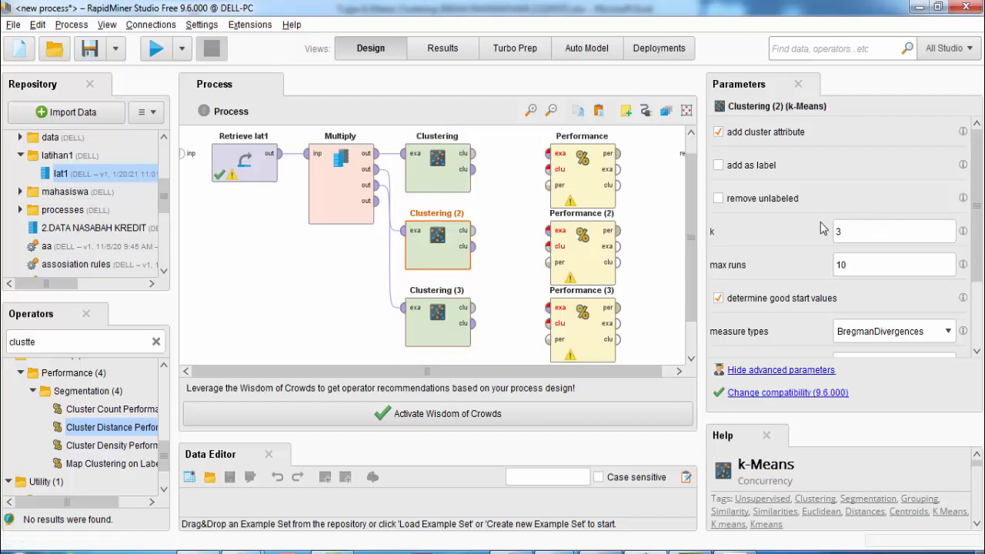
click(457, 339)
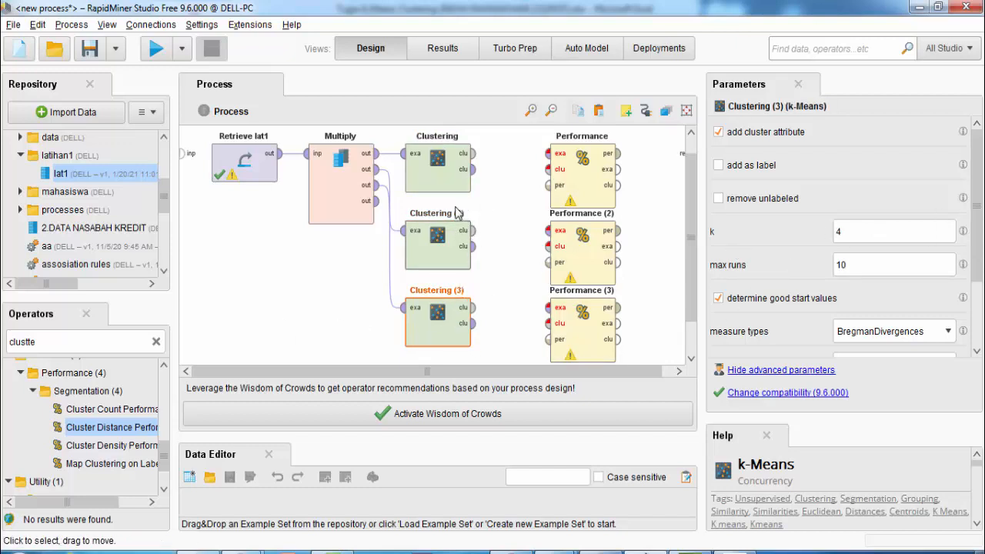
Wire each clustering's model and clustered data into its own Performance operator
click(474, 154)
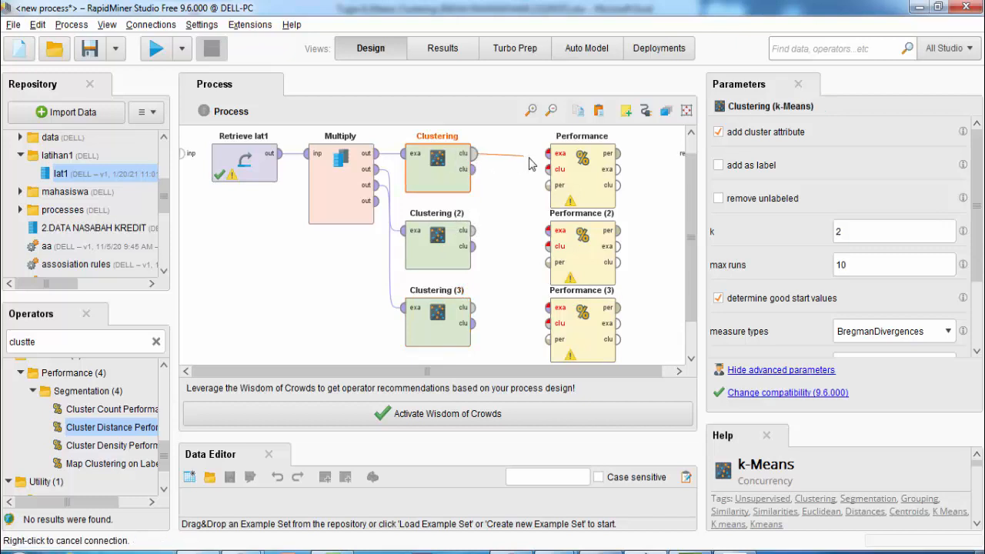
click(548, 170)
click(474, 169)
click(548, 153)
click(474, 246)
click(549, 231)
click(474, 308)
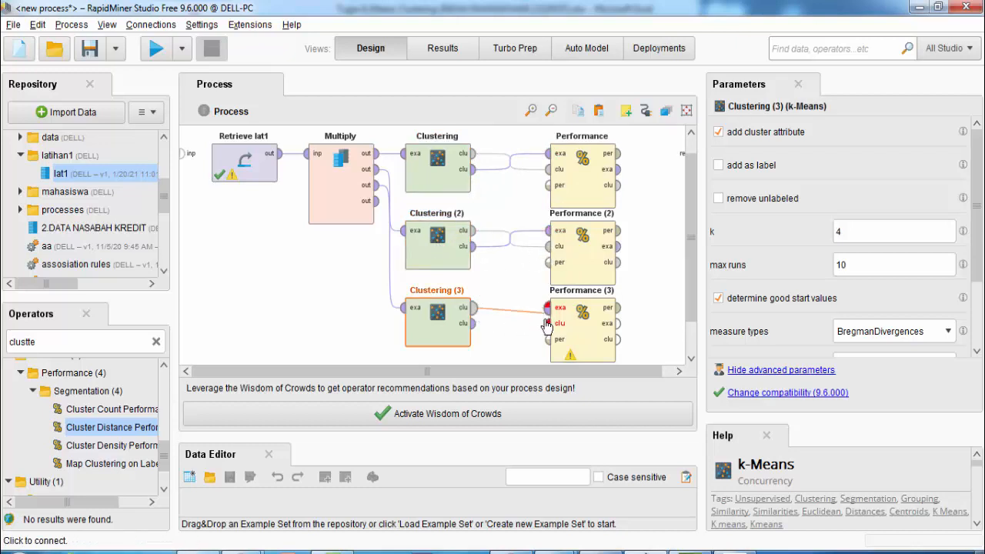
click(547, 307)
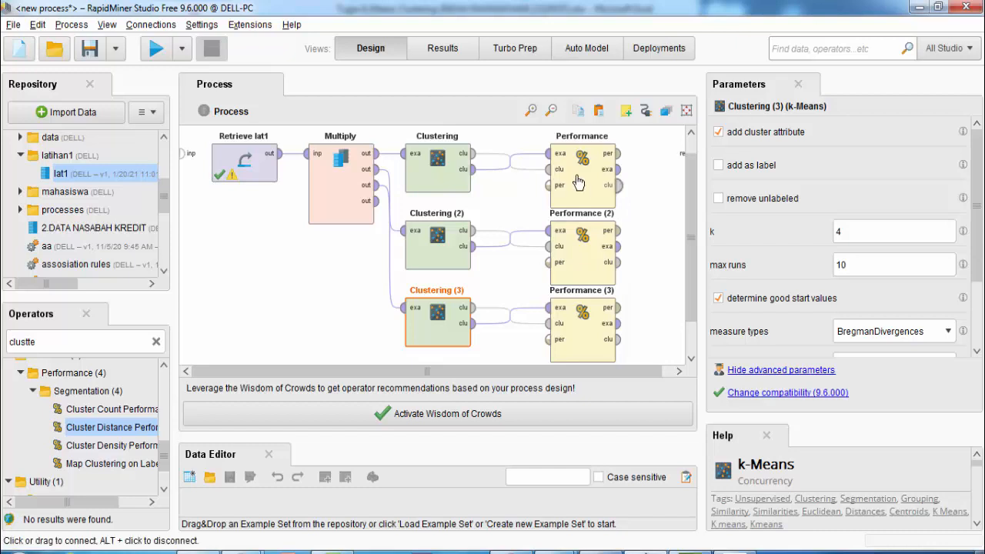
Send all three Performance results to the process output and run the process
click(620, 153)
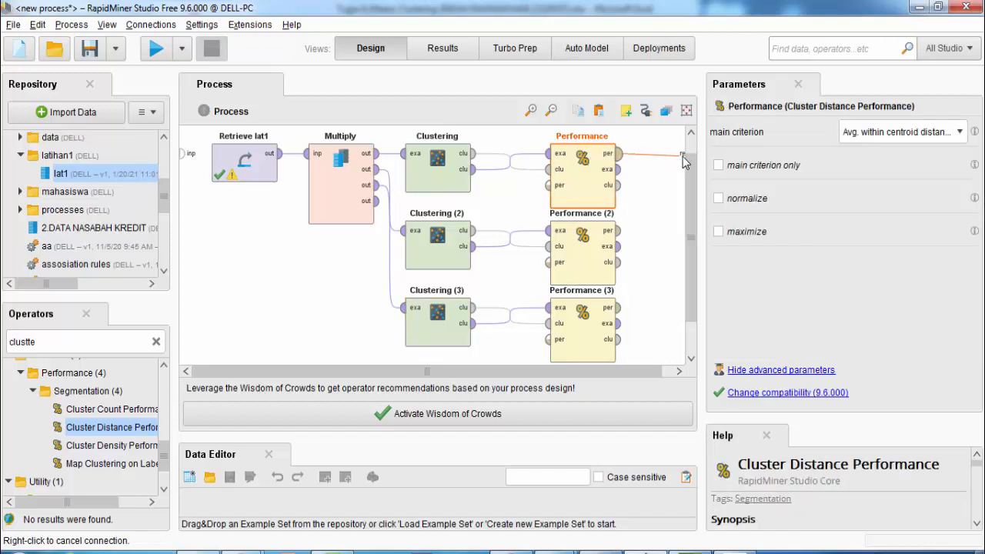
click(684, 158)
drag(612, 373, 671, 364)
click(608, 154)
click(681, 151)
click(607, 230)
click(682, 167)
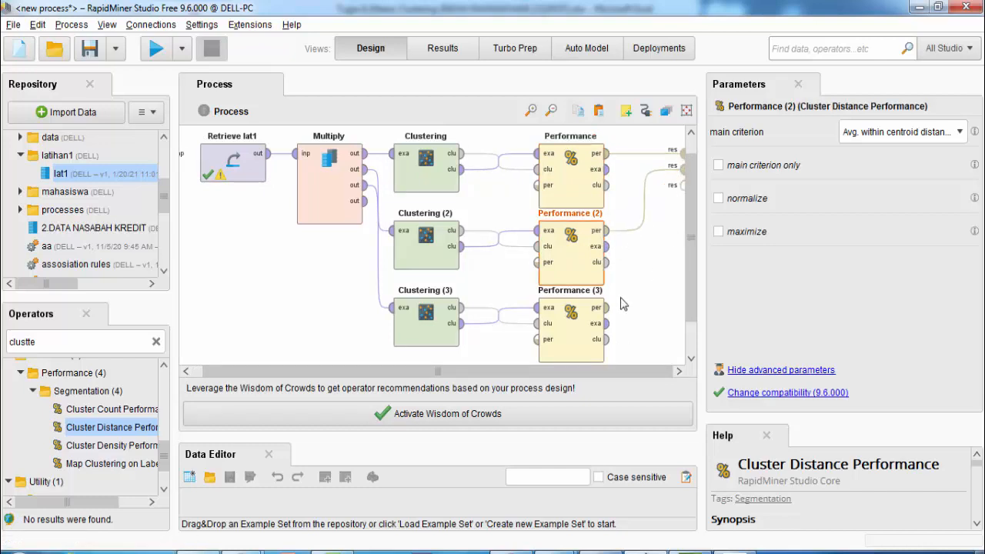
click(607, 307)
click(680, 183)
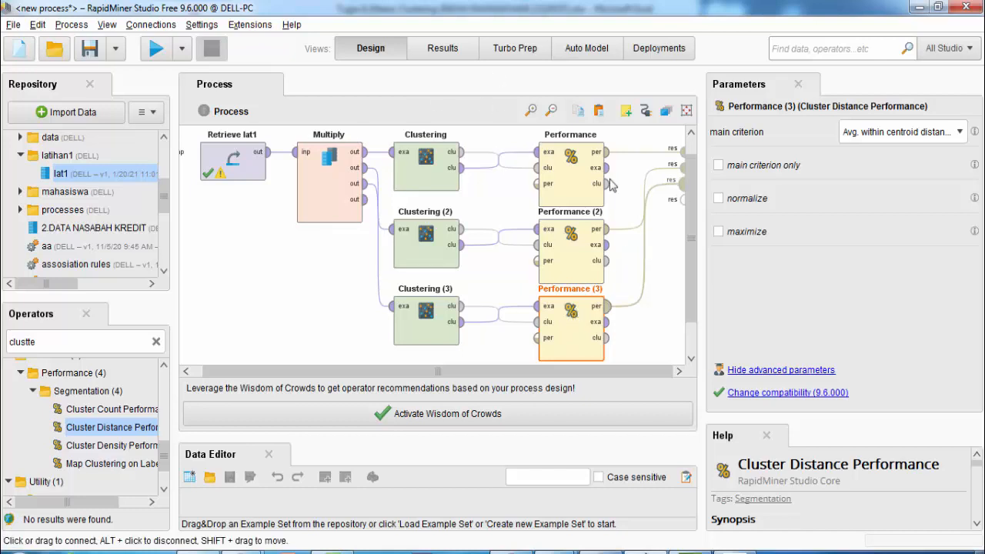
click(156, 48)
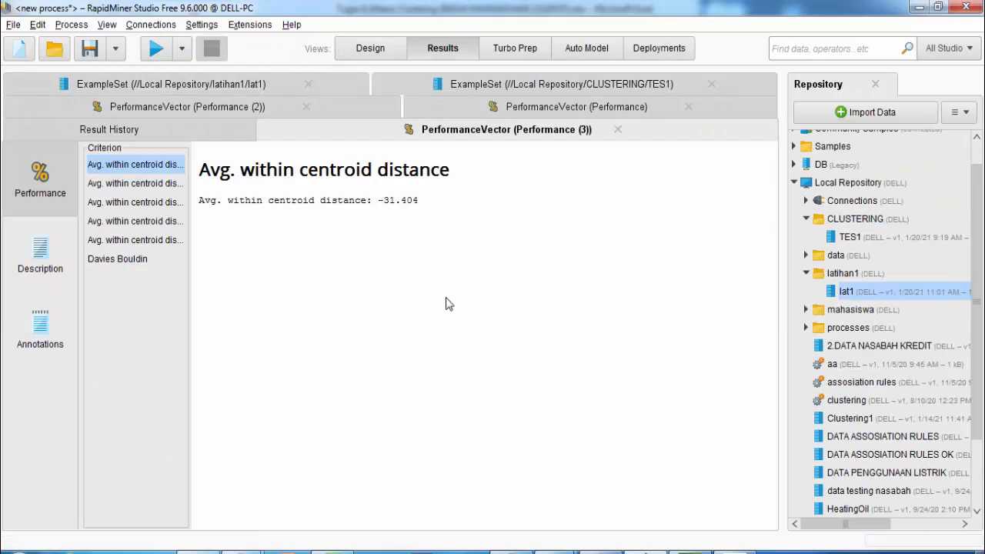
Compare Davies Bouldin scores -0.716, -0.594 and -0.766 across the PerformanceVector tabs, then return to Design
click(126, 265)
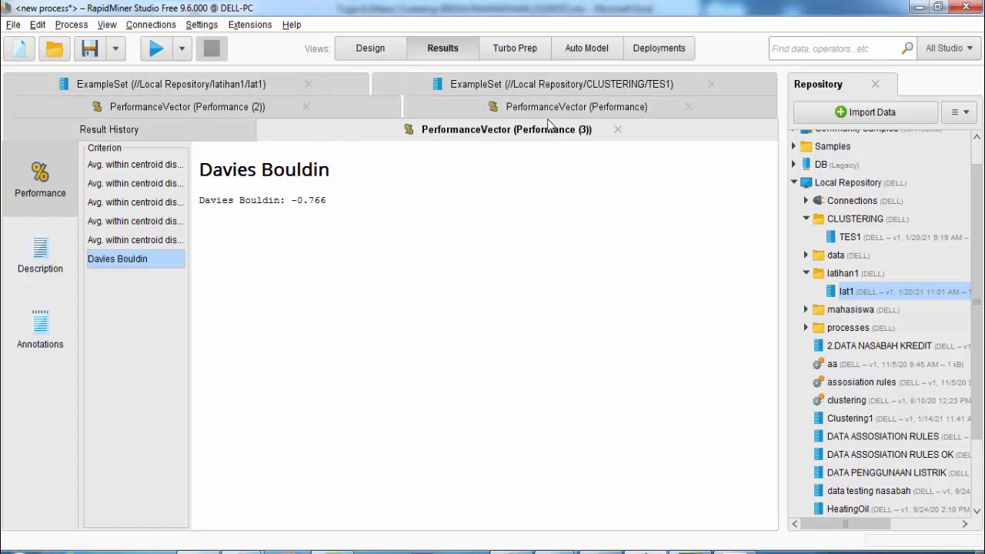
click(588, 107)
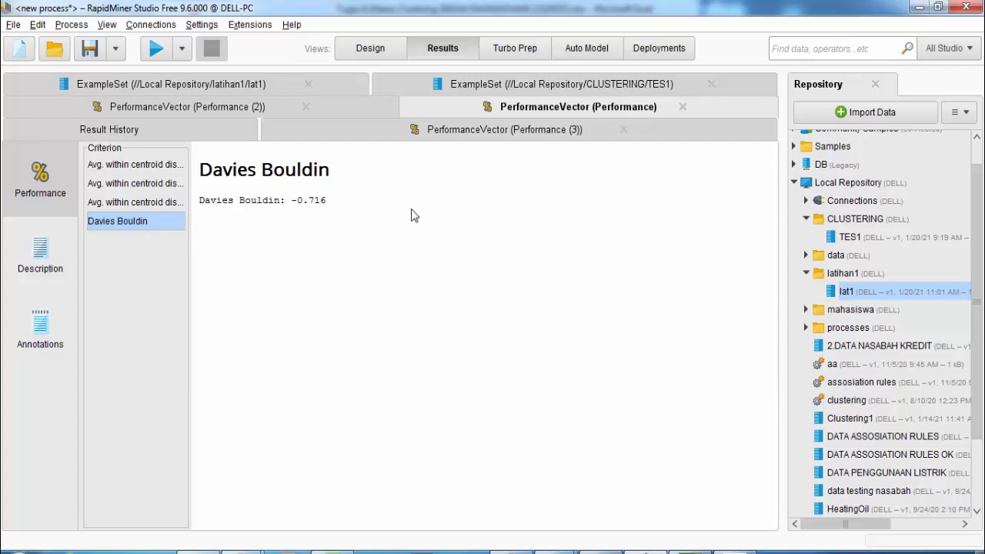
click(196, 106)
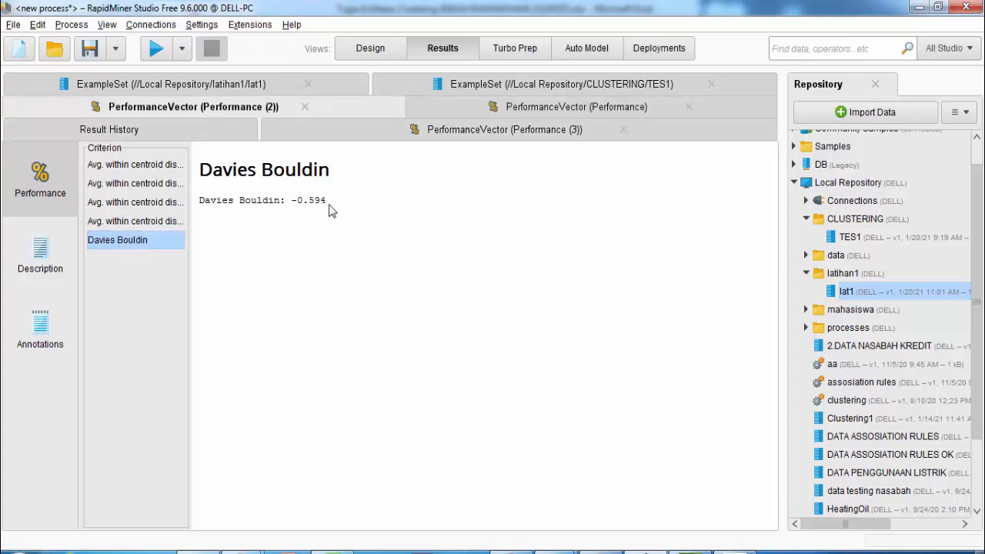
click(543, 133)
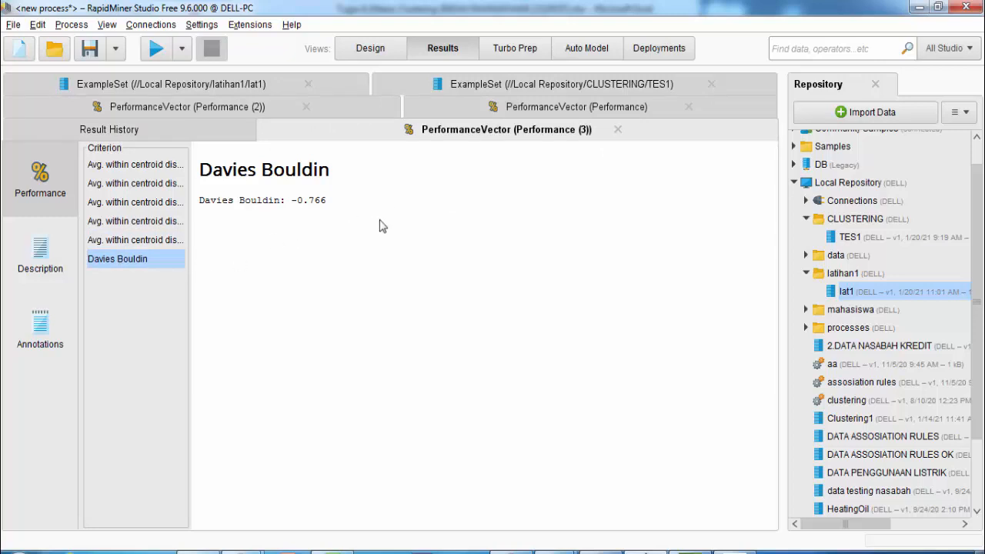
click(256, 112)
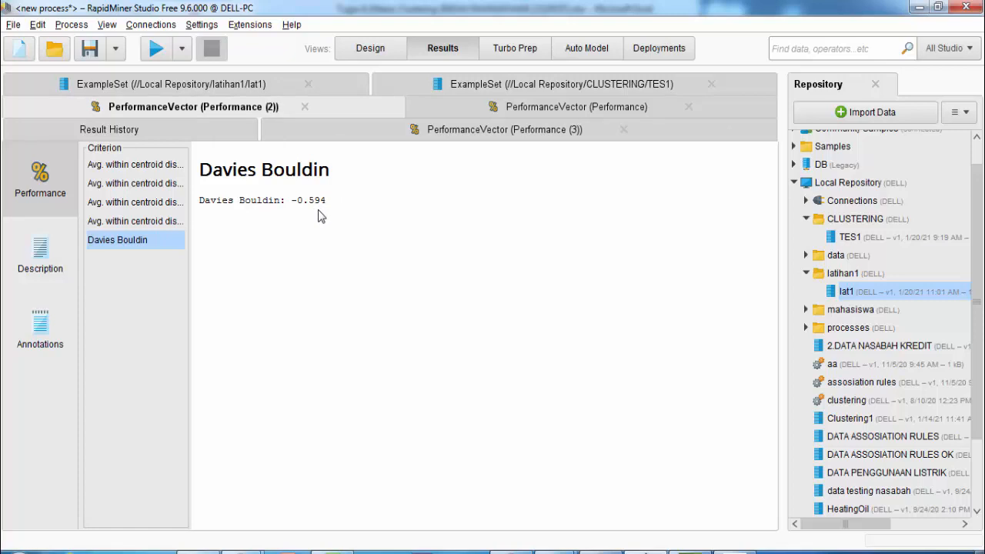
click(387, 56)
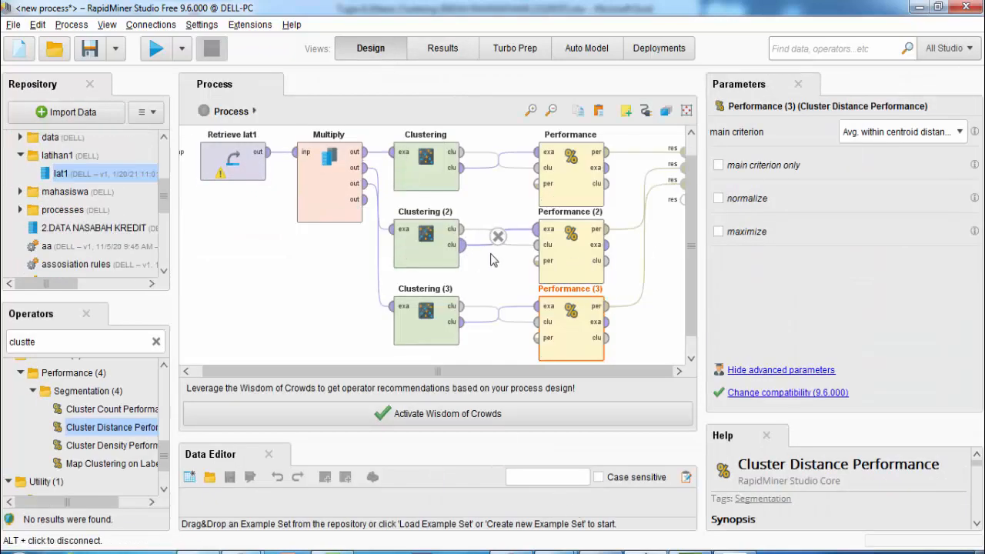
Route Performance (2)'s example set and cluster model outputs to the results and run the process
click(428, 246)
click(587, 265)
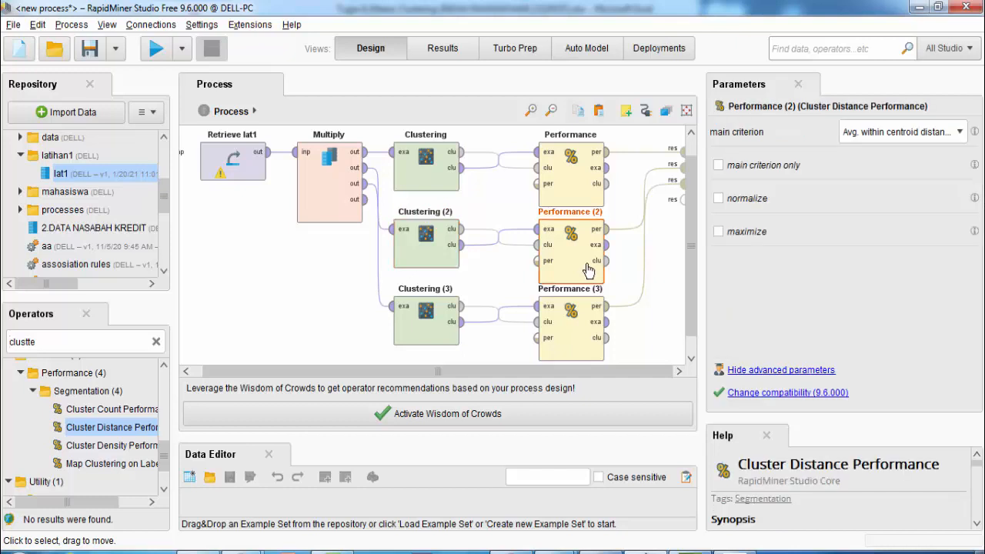
click(607, 246)
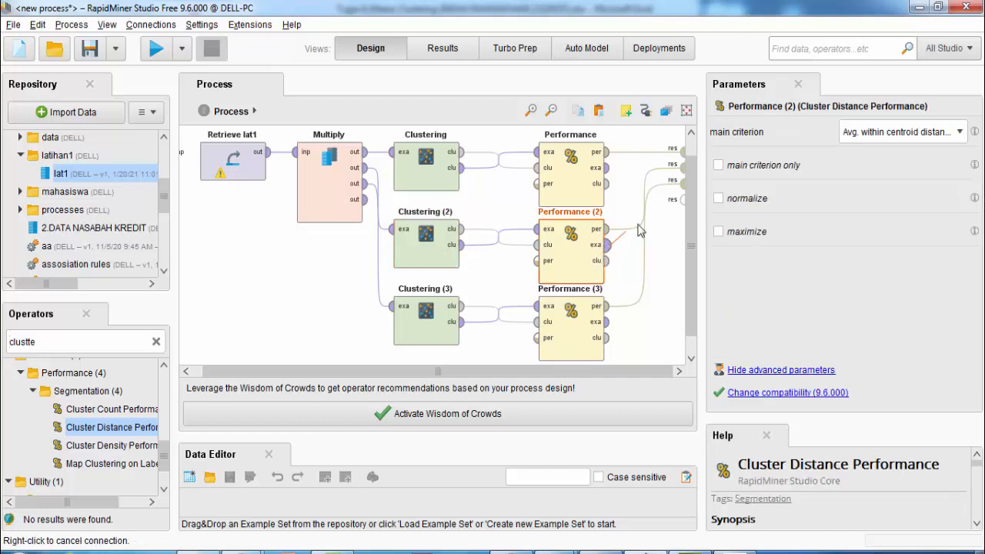
click(684, 200)
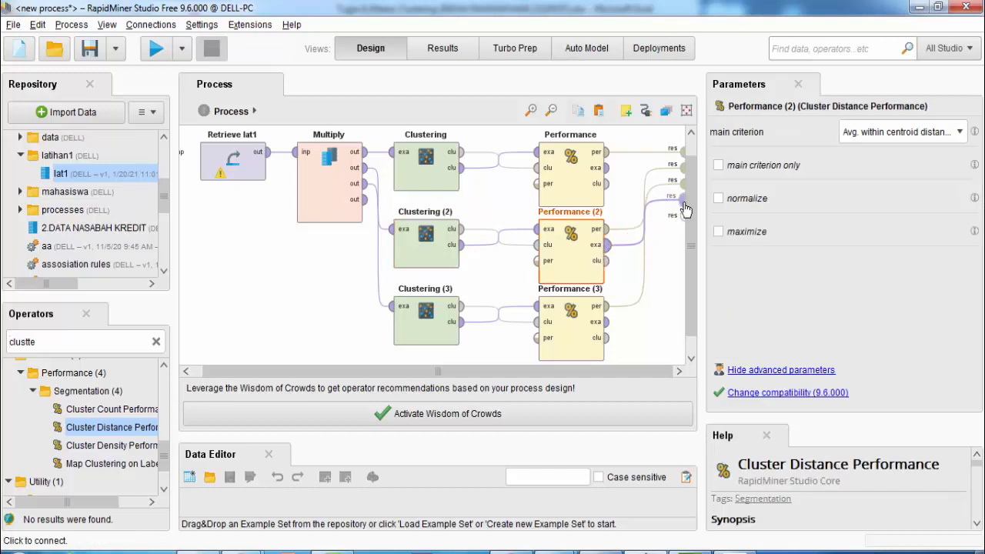
click(607, 261)
click(680, 214)
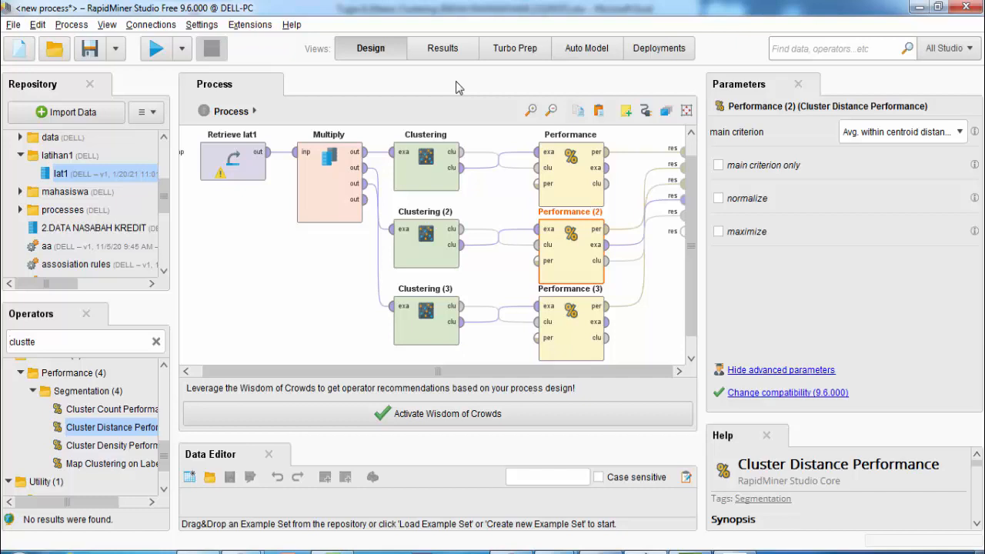
click(157, 48)
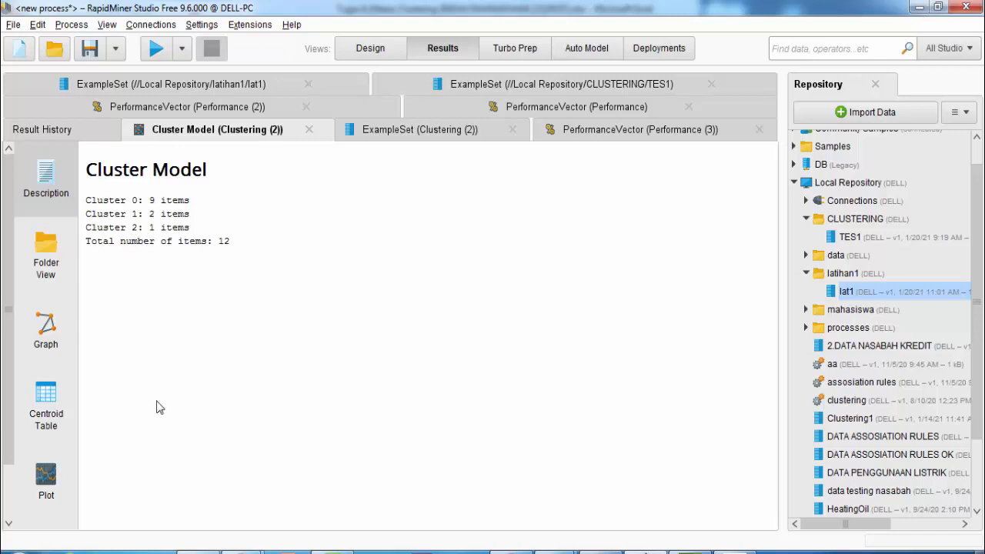
Expand cluster_0, cluster_1 and cluster_2 in Folder View, then plot the centroids as a chart
click(35, 265)
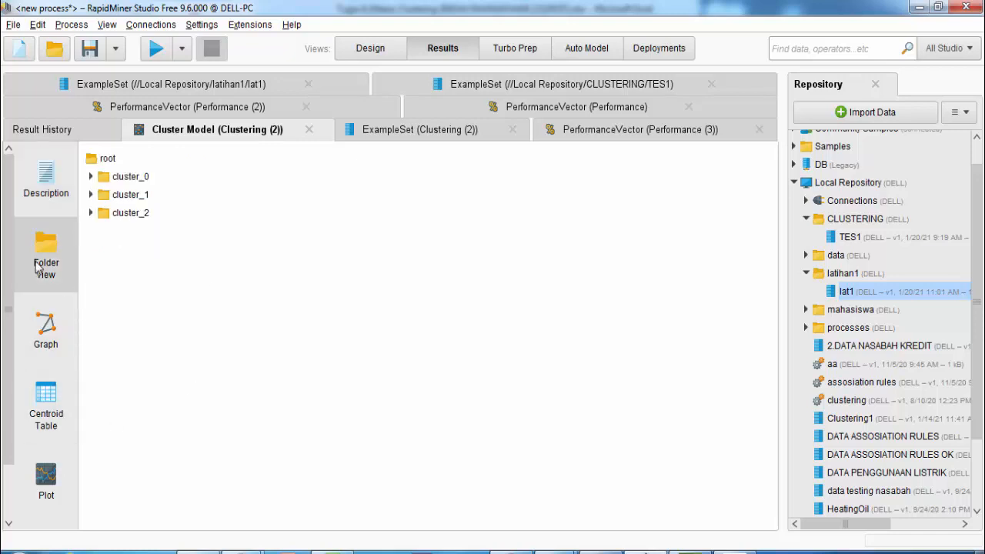
click(91, 176)
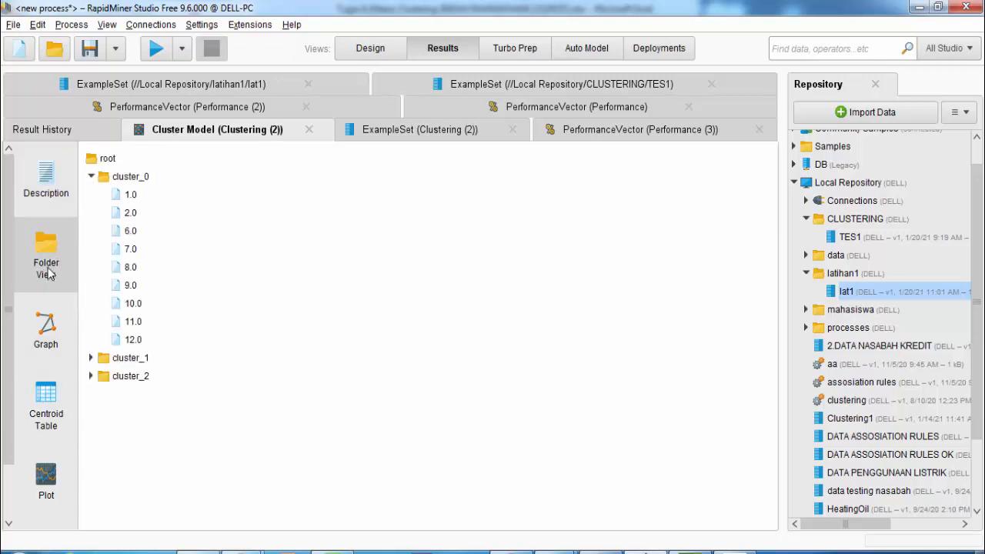
click(91, 357)
click(91, 412)
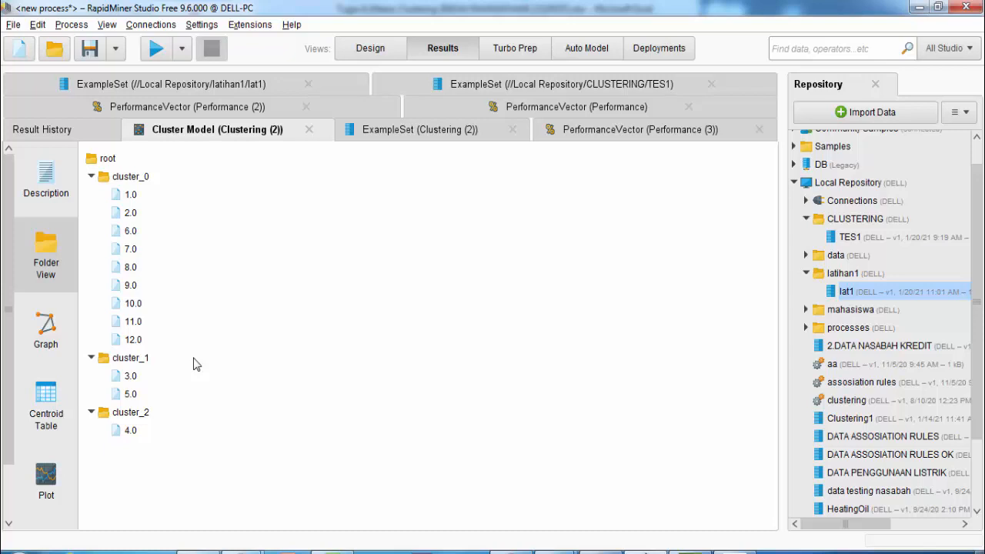
click(44, 500)
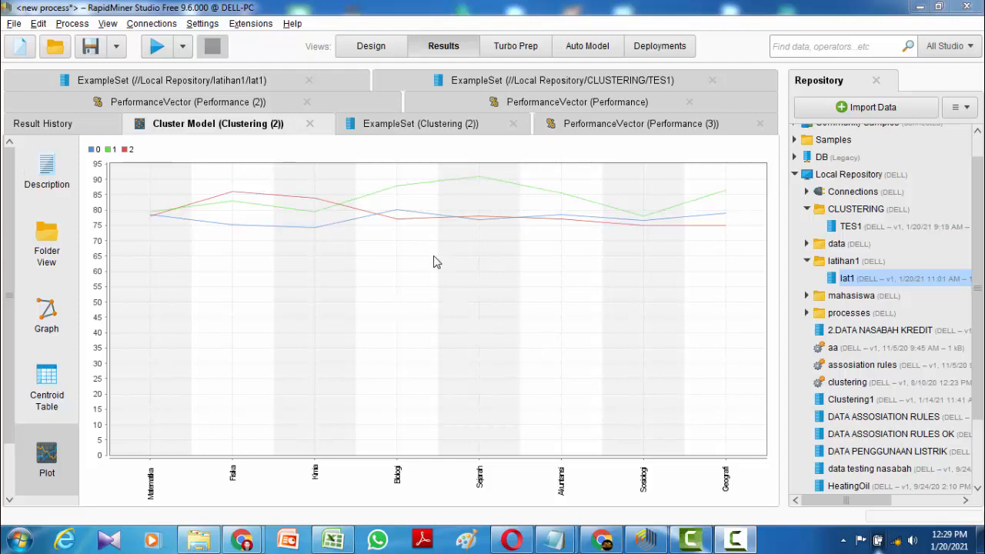
Show the ExampleSet (Clustering (2)) results as a Scatter 3D of Matematika, Nama and cluster
click(469, 129)
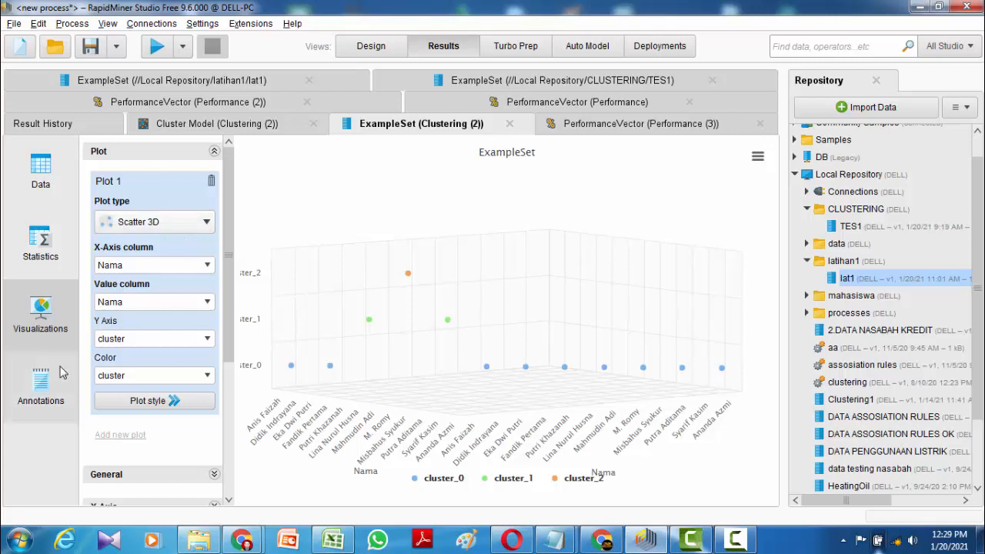
click(40, 243)
click(44, 315)
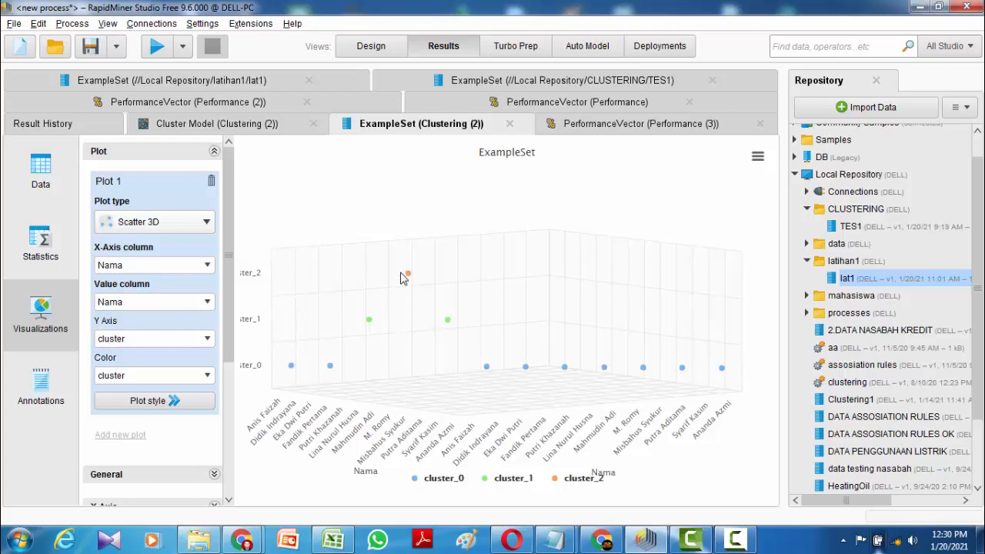
Rotate the 3D scatter plot to an oblique view to inspect the cluster points
drag(508, 308, 508, 295)
drag(518, 350, 496, 283)
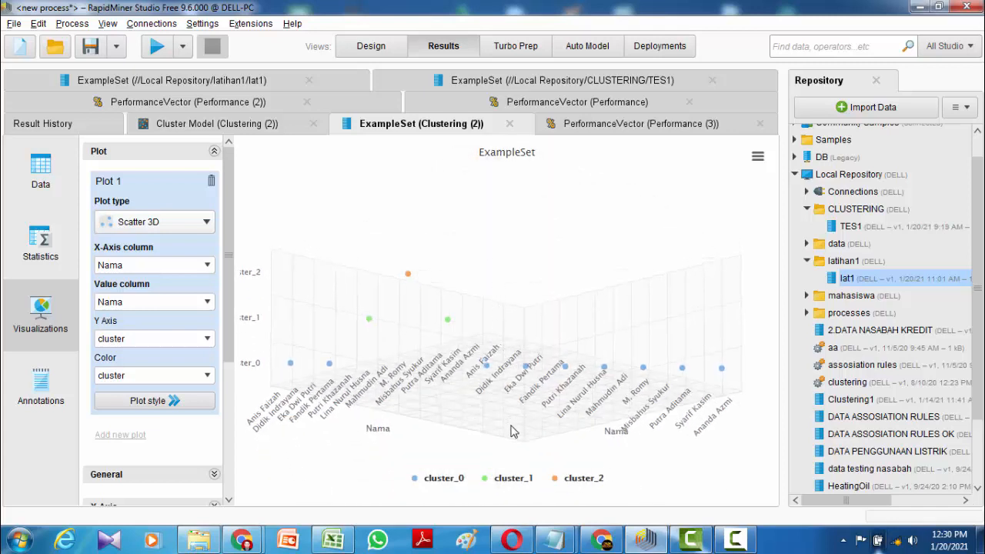
drag(513, 430, 414, 294)
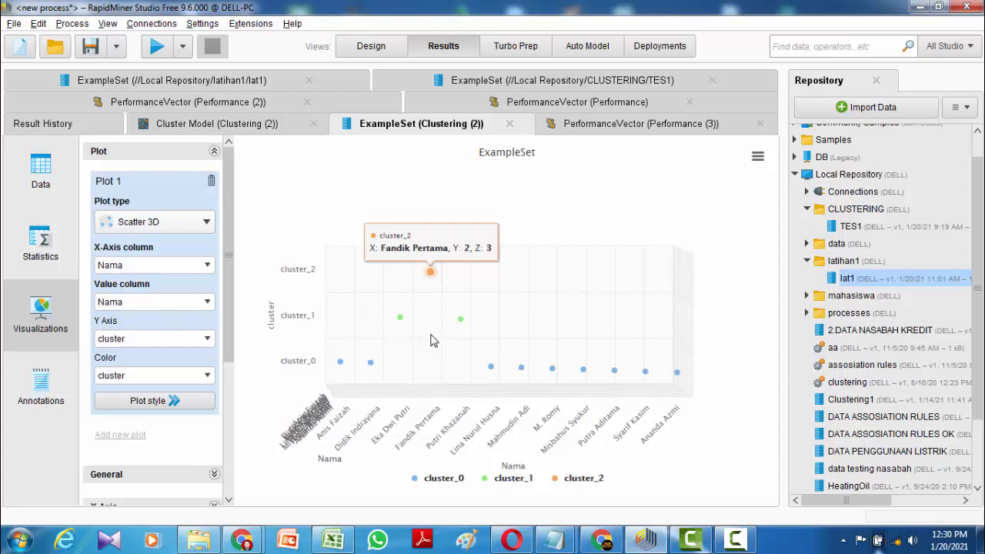
drag(440, 326, 591, 357)
drag(434, 367, 408, 402)
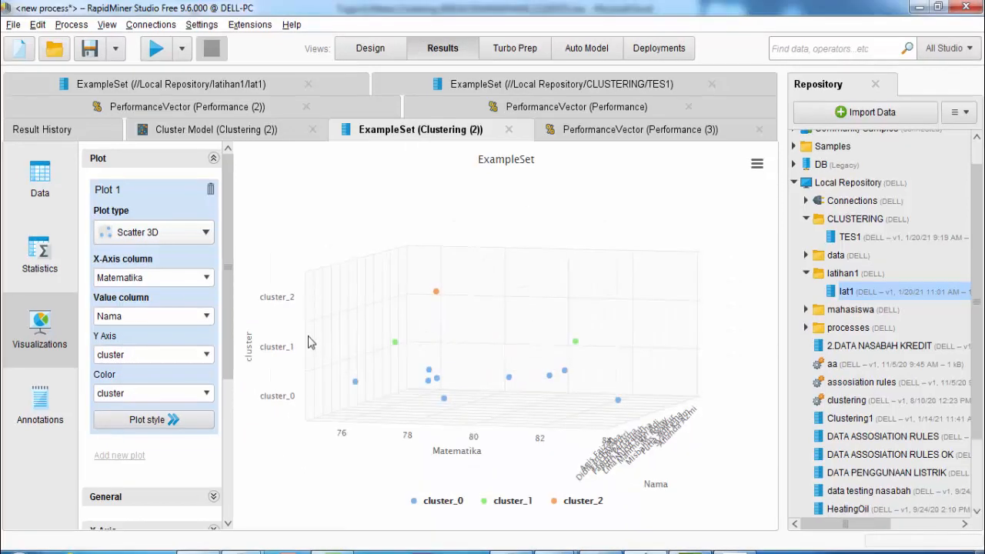
drag(525, 353, 361, 363)
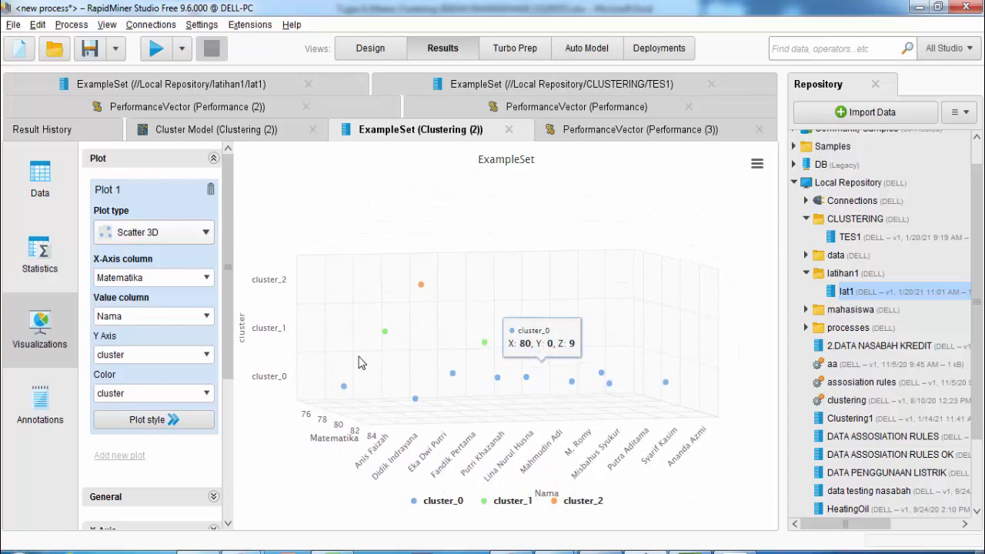
drag(594, 377, 702, 388)
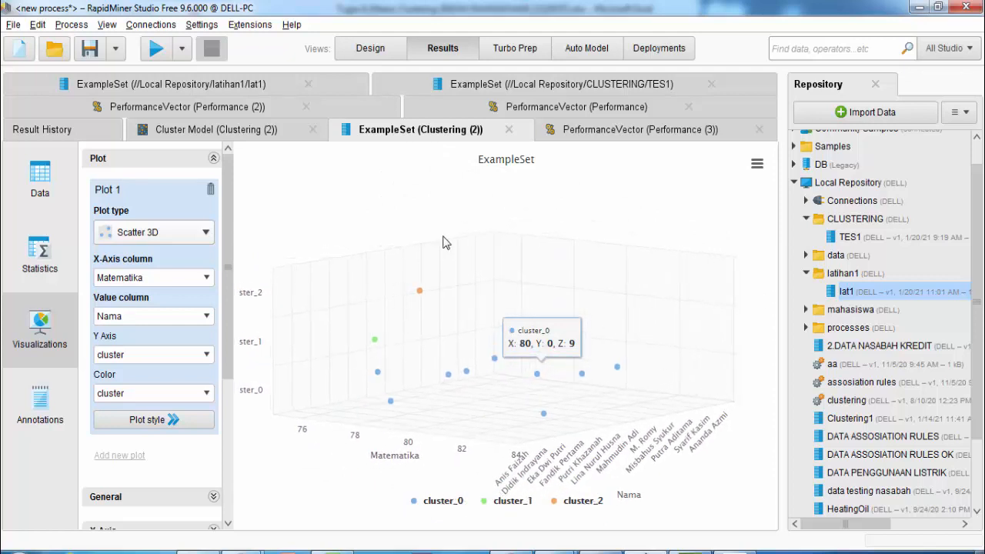
Export the 3D scatter chart as JPEG image ExampleSet.jpeg to the Desktop
click(756, 164)
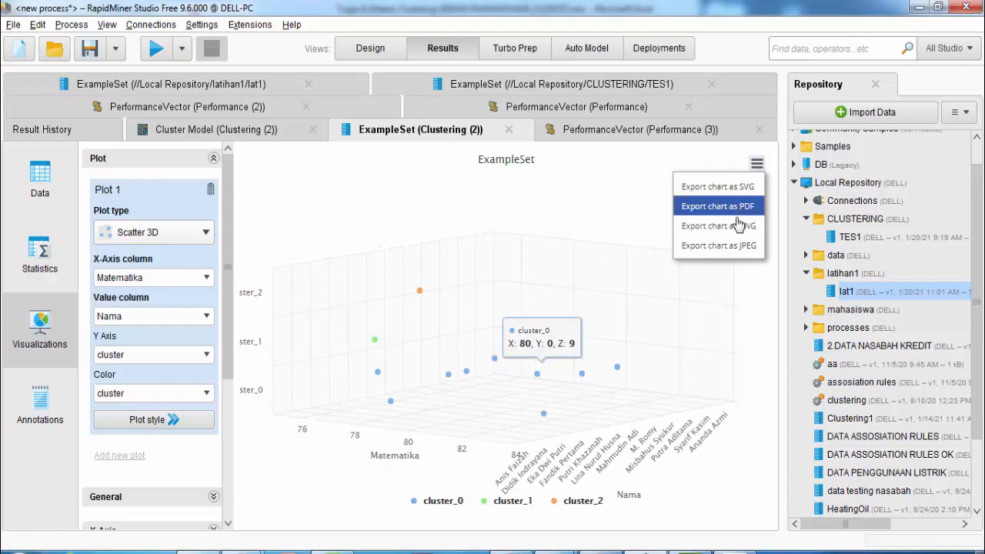
click(742, 254)
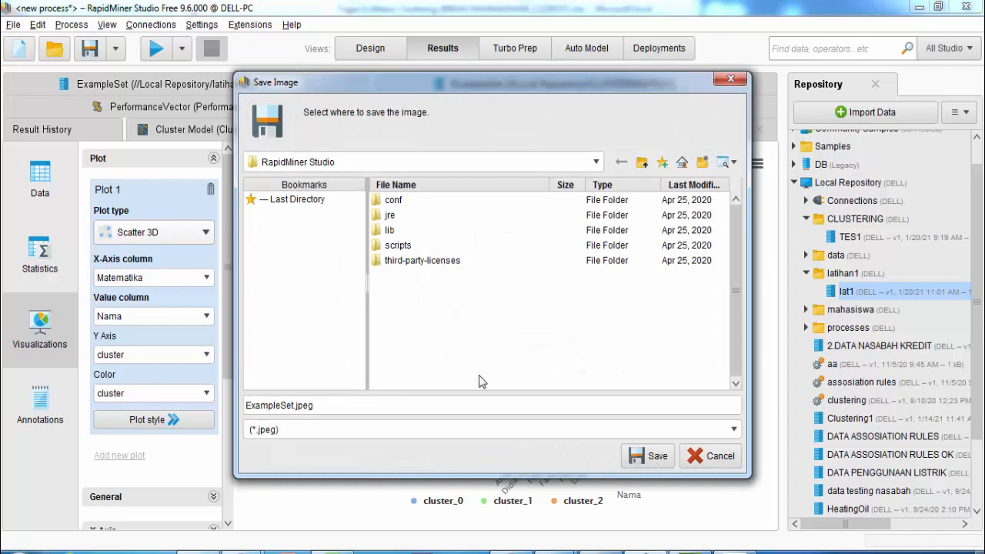
click(349, 162)
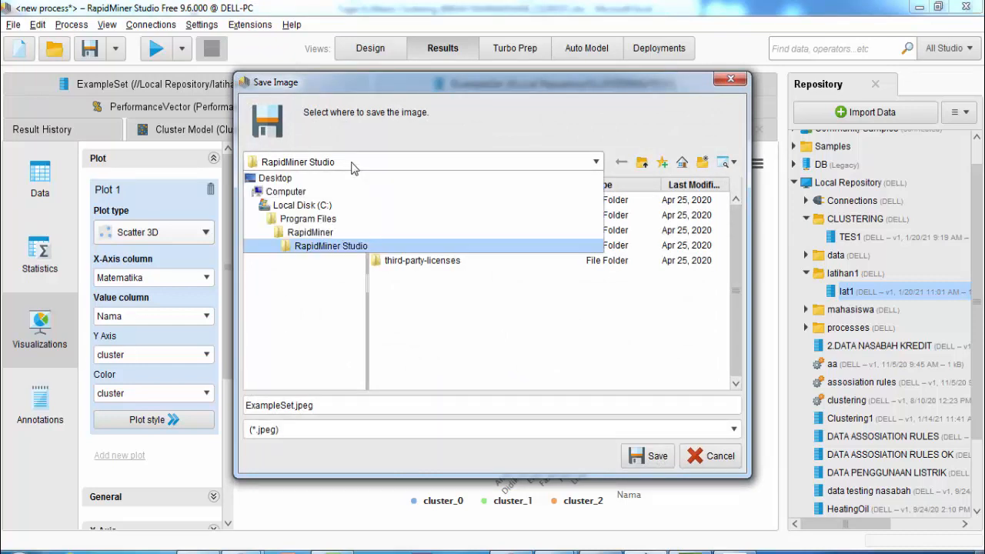
click(306, 191)
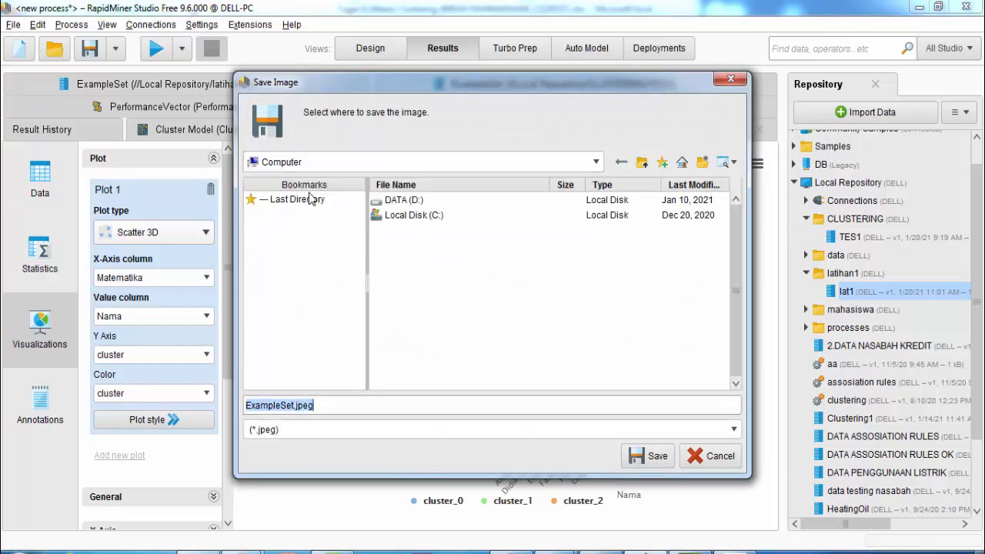
click(350, 162)
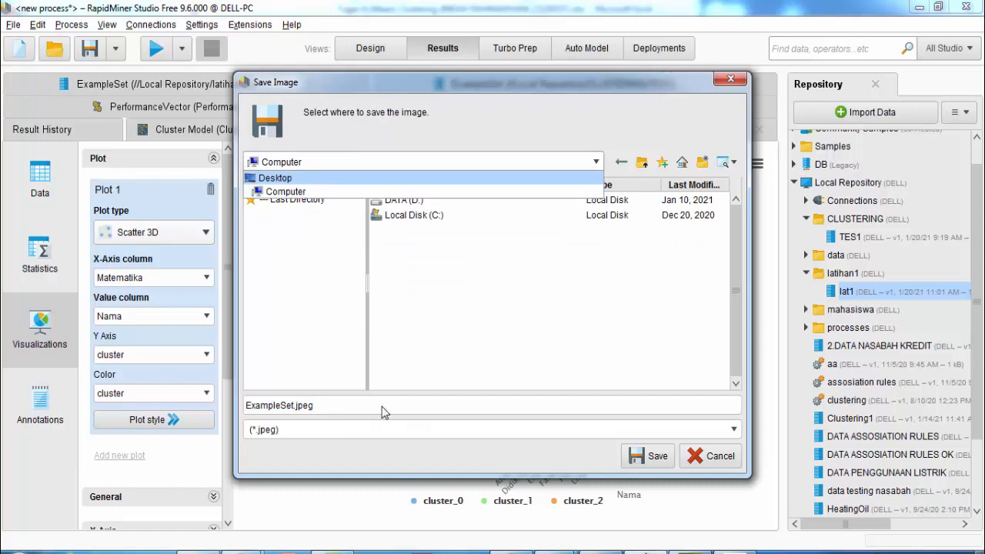
key(Return)
click(650, 457)
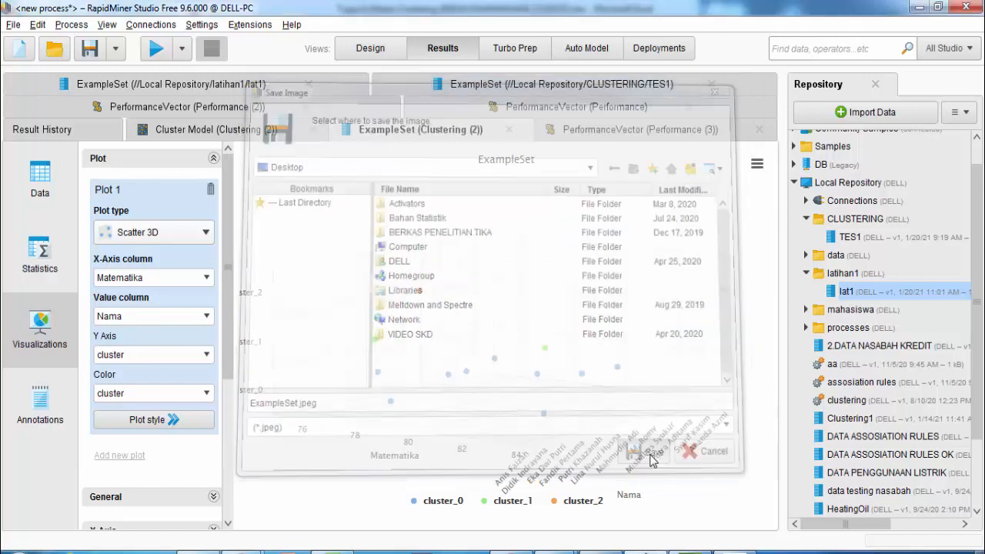
drag(534, 382, 474, 369)
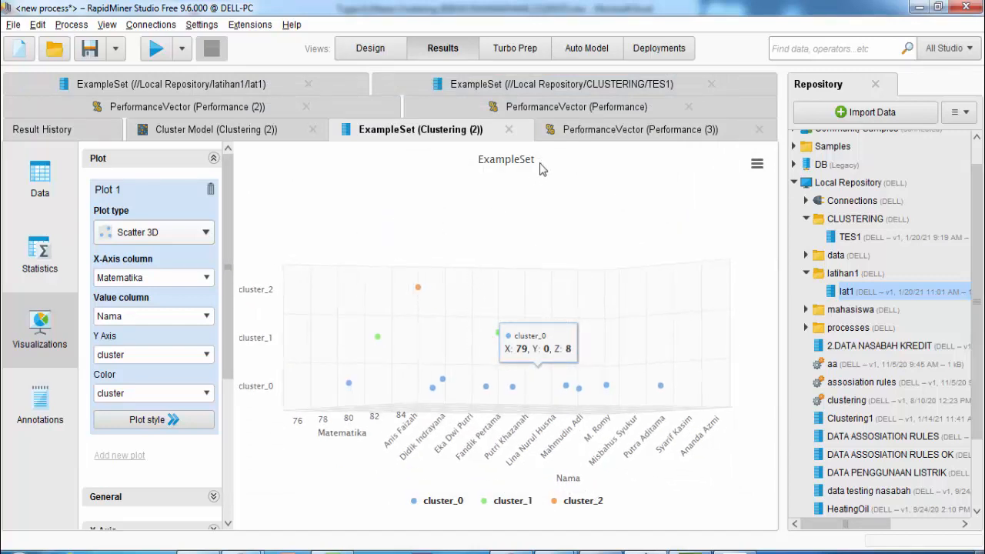
drag(623, 312, 604, 359)
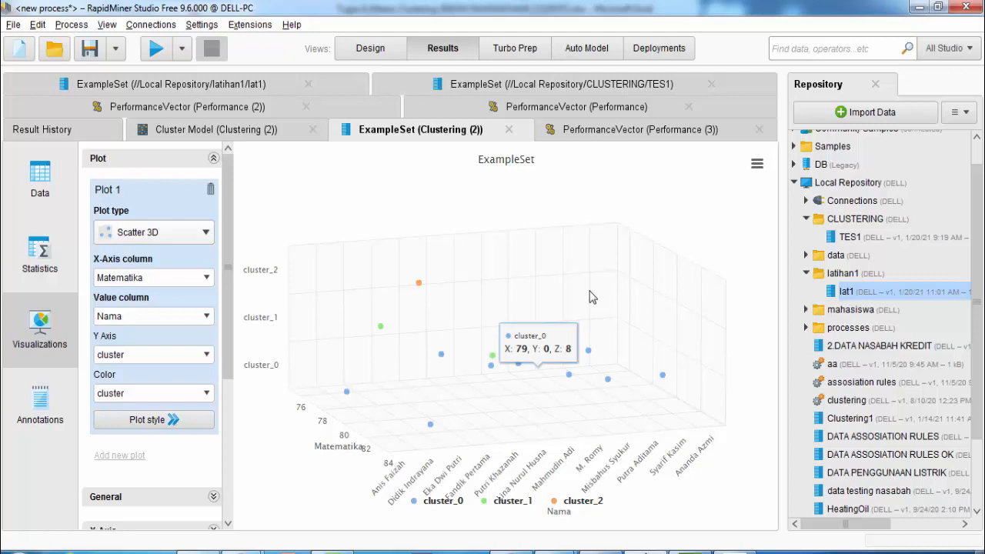
drag(617, 257, 611, 348)
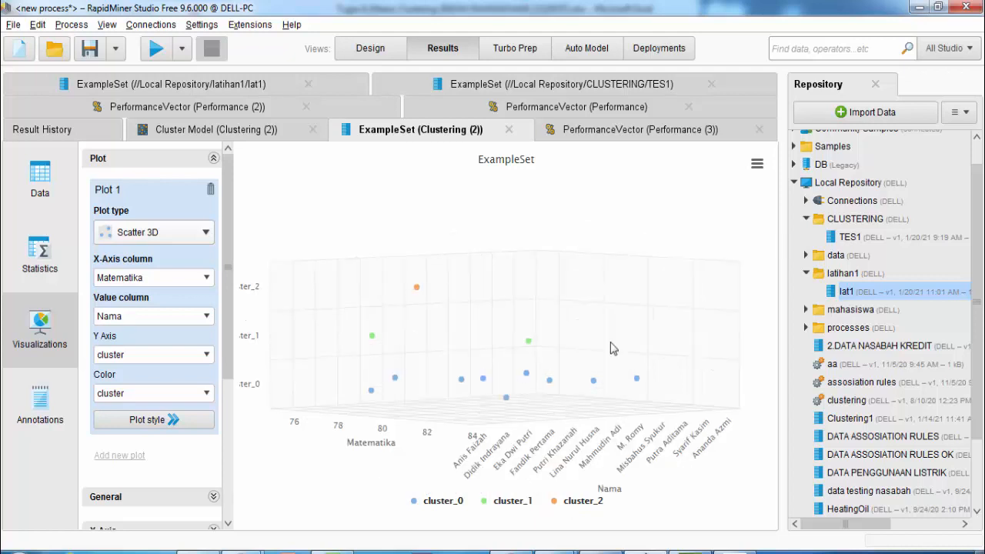